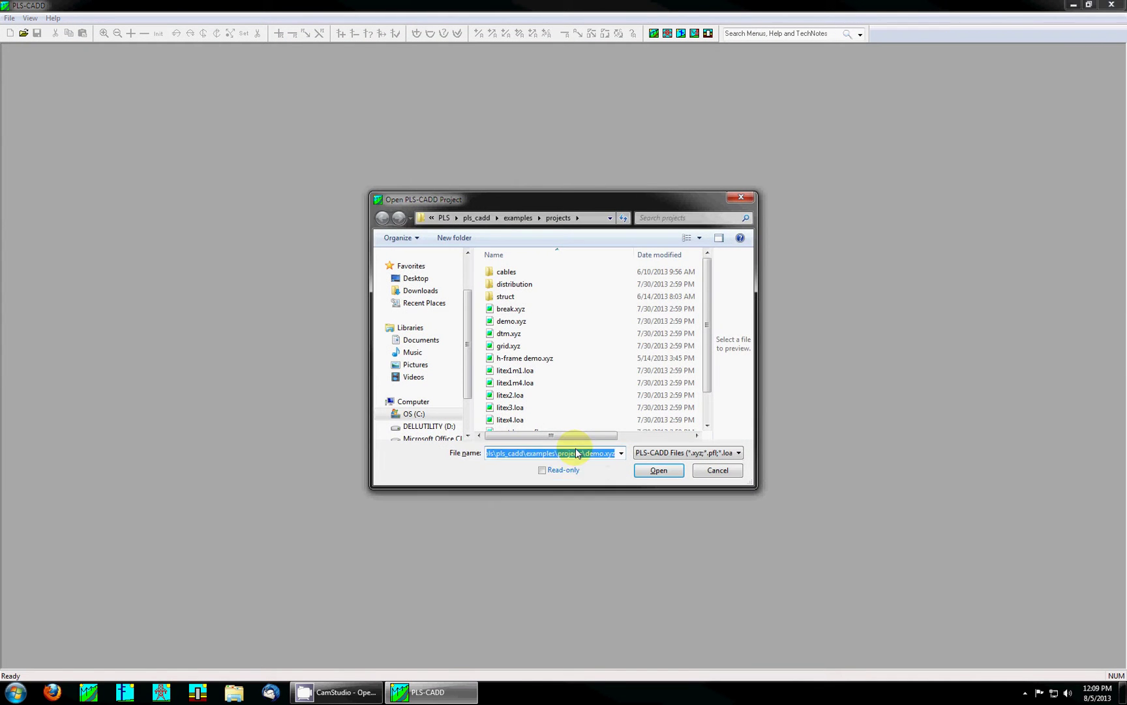
Open the demo.xyz project and go to the Terrain menu's alignment commands.
key("Return")
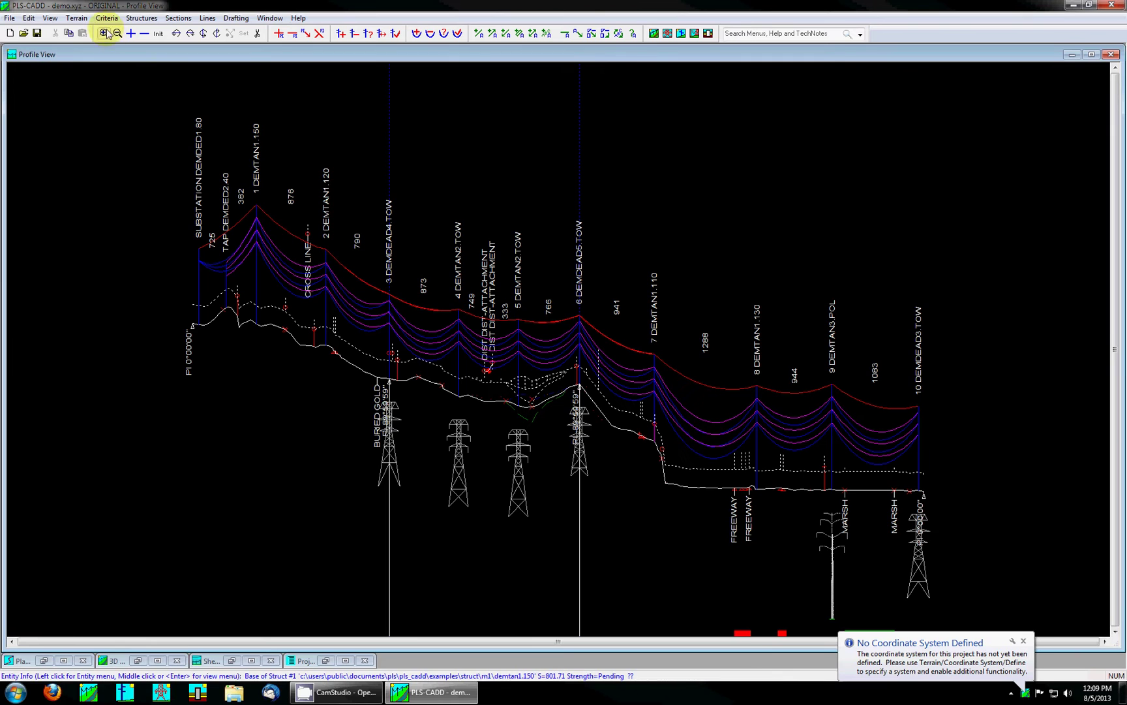
left_click(77, 19)
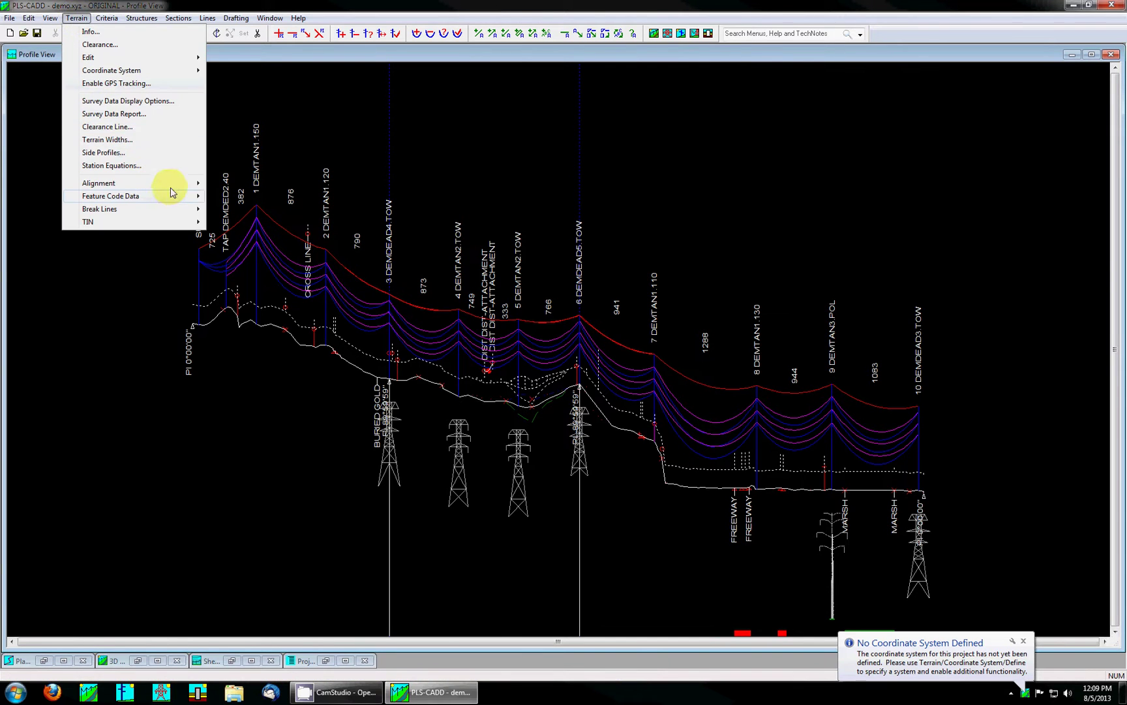
Open the P.I. Report and export it as demo.xml to the Desktop without viewing it.
mouse_move(171, 183)
left_click(268, 339)
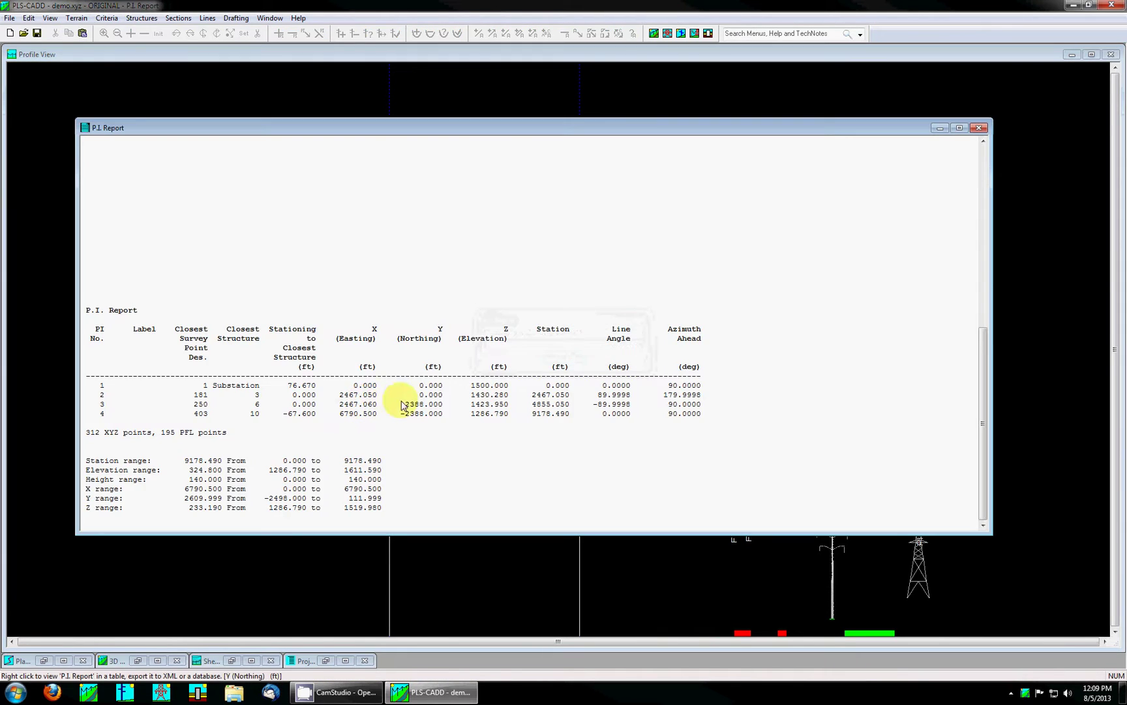
right_click(424, 386)
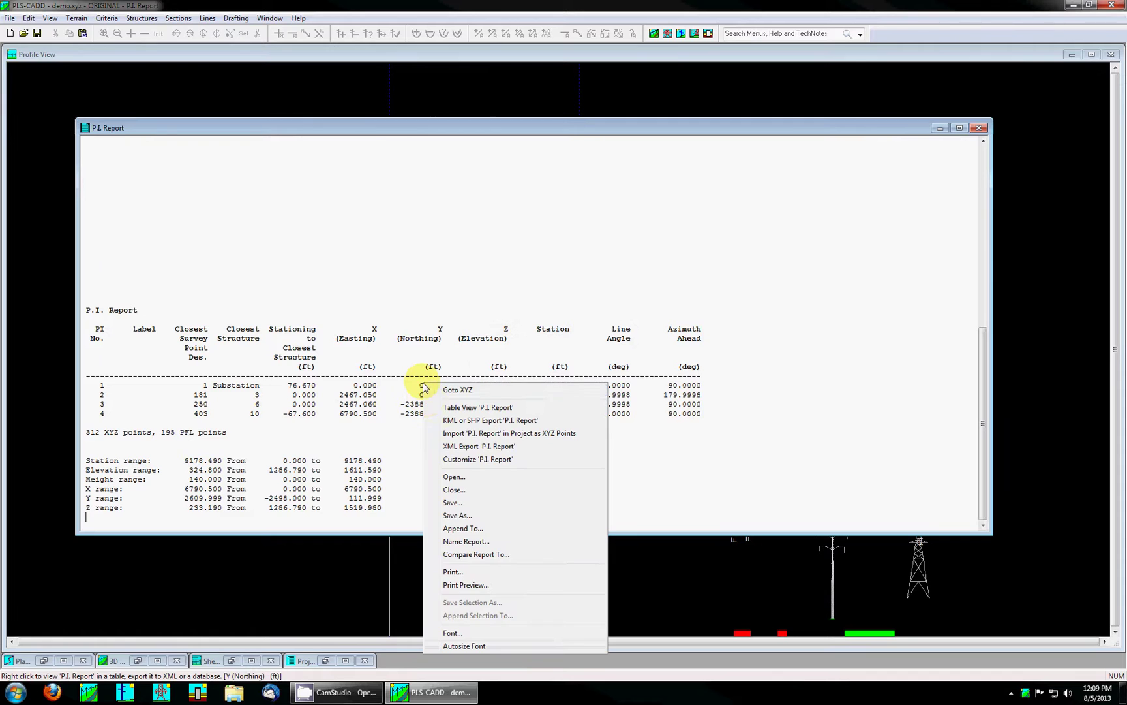
left_click(474, 451)
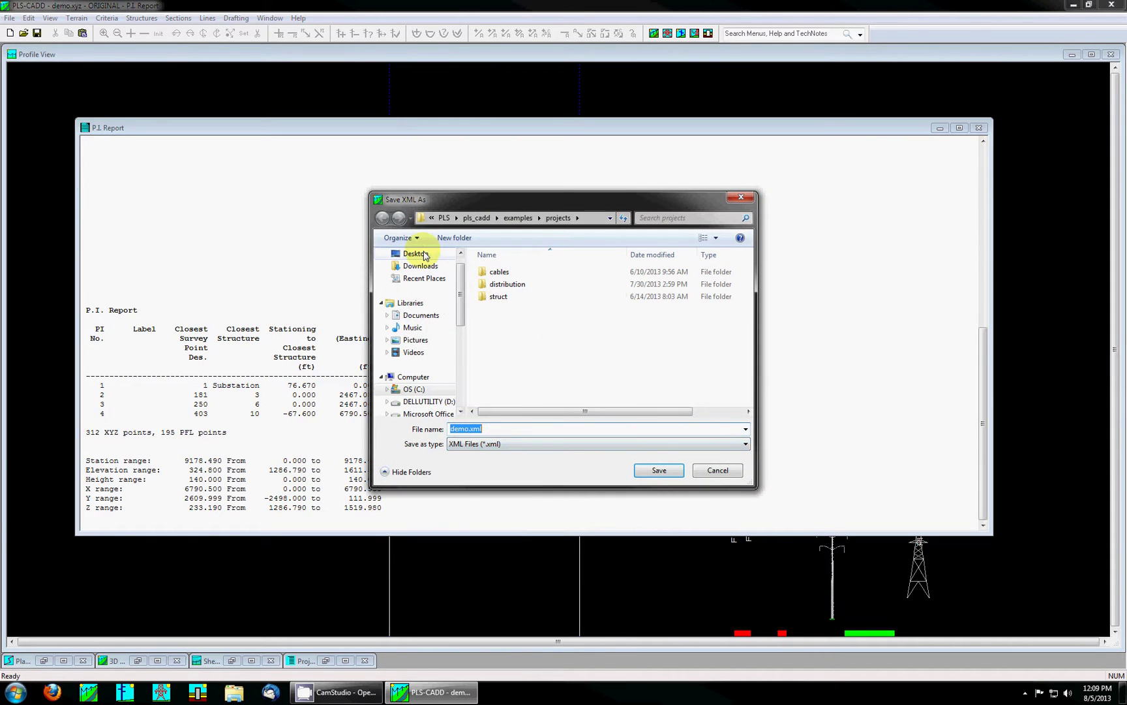
left_click(415, 254)
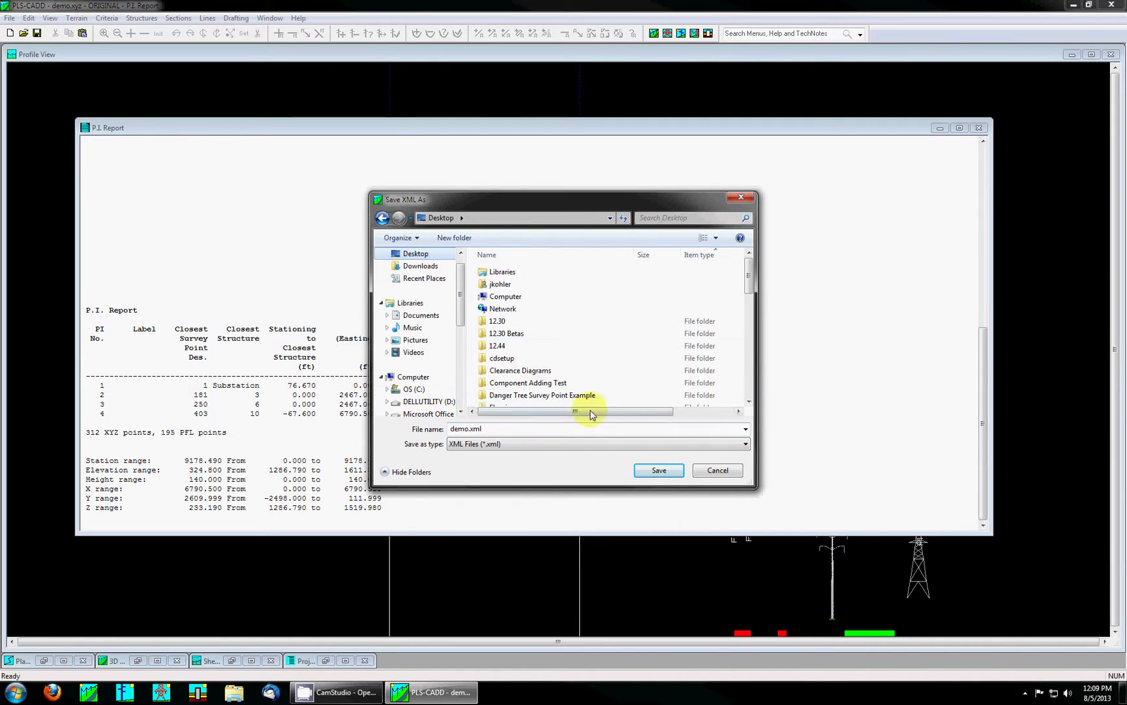
left_click(658, 469)
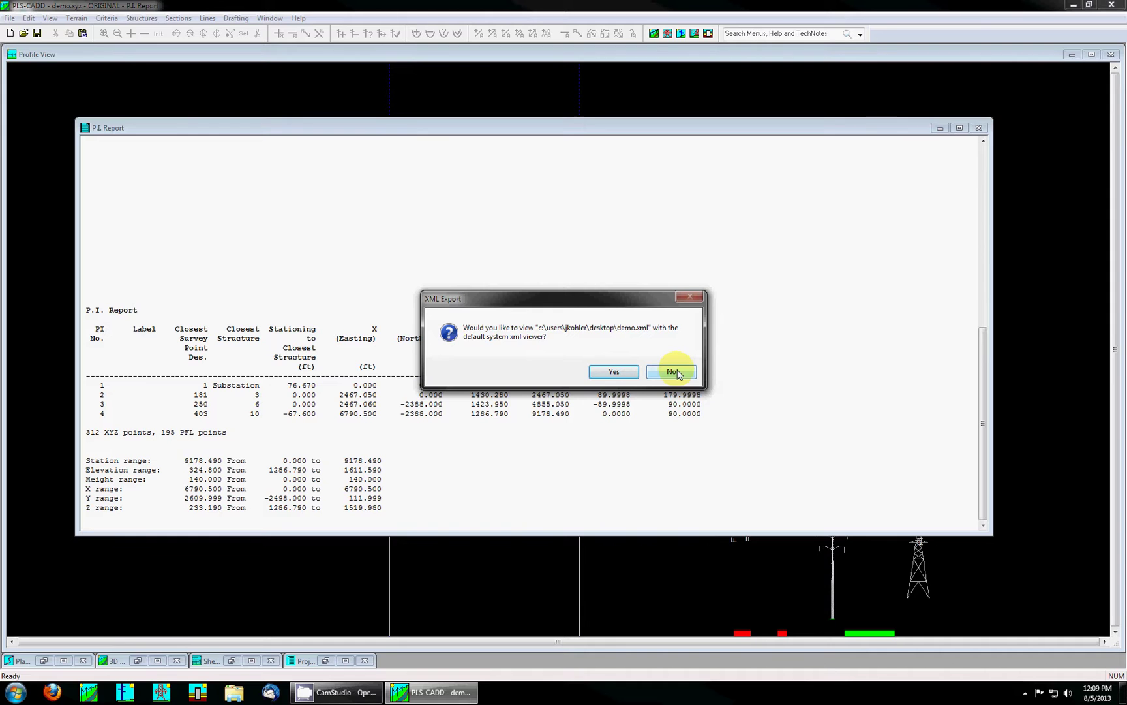
left_click(674, 372)
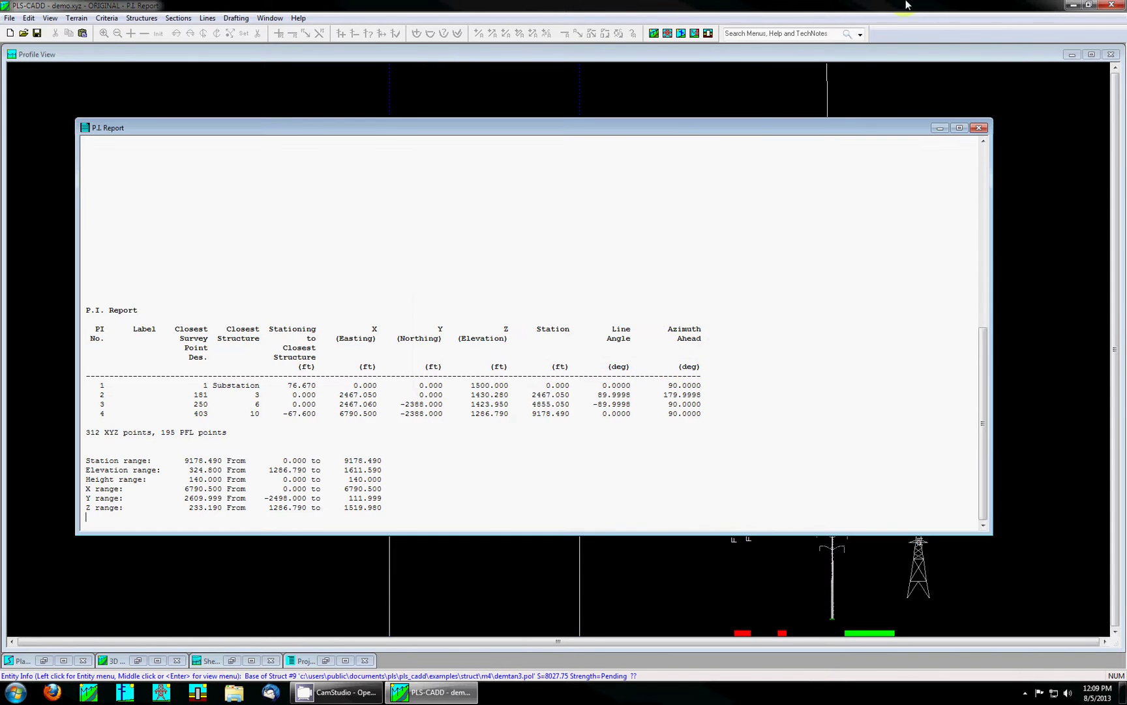
Start Excel 2010 and load demo.xml using the XML Source task pane, then maximize the workbook.
left_click(1073, 4)
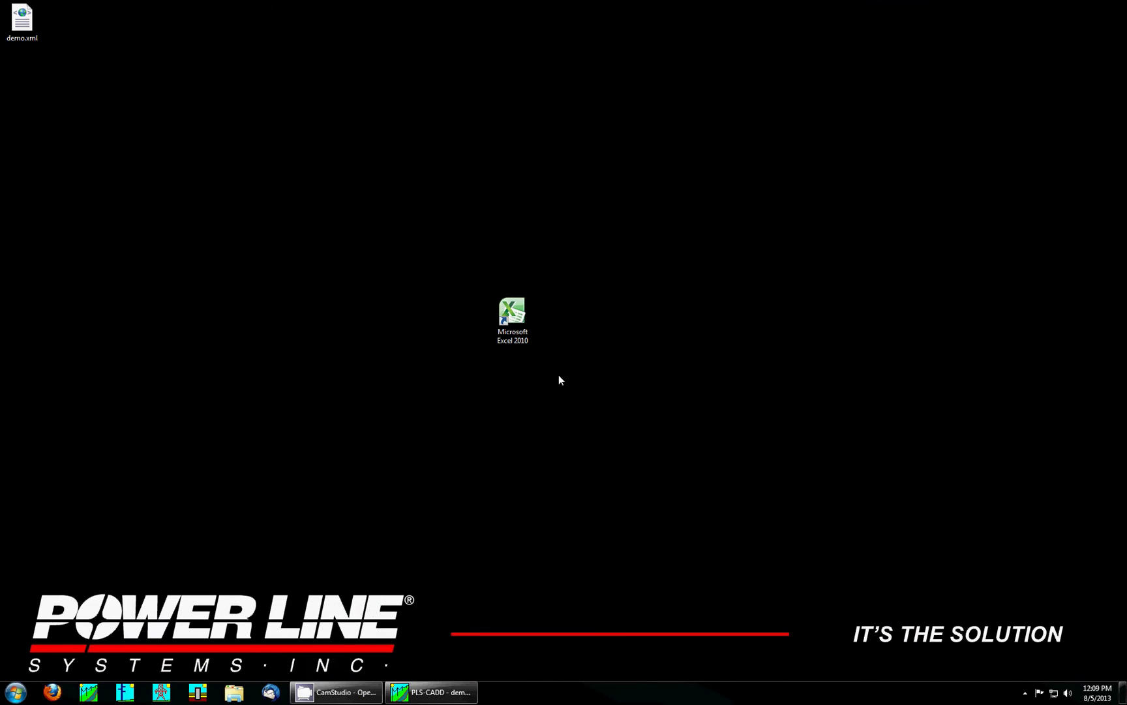
double_click(521, 300)
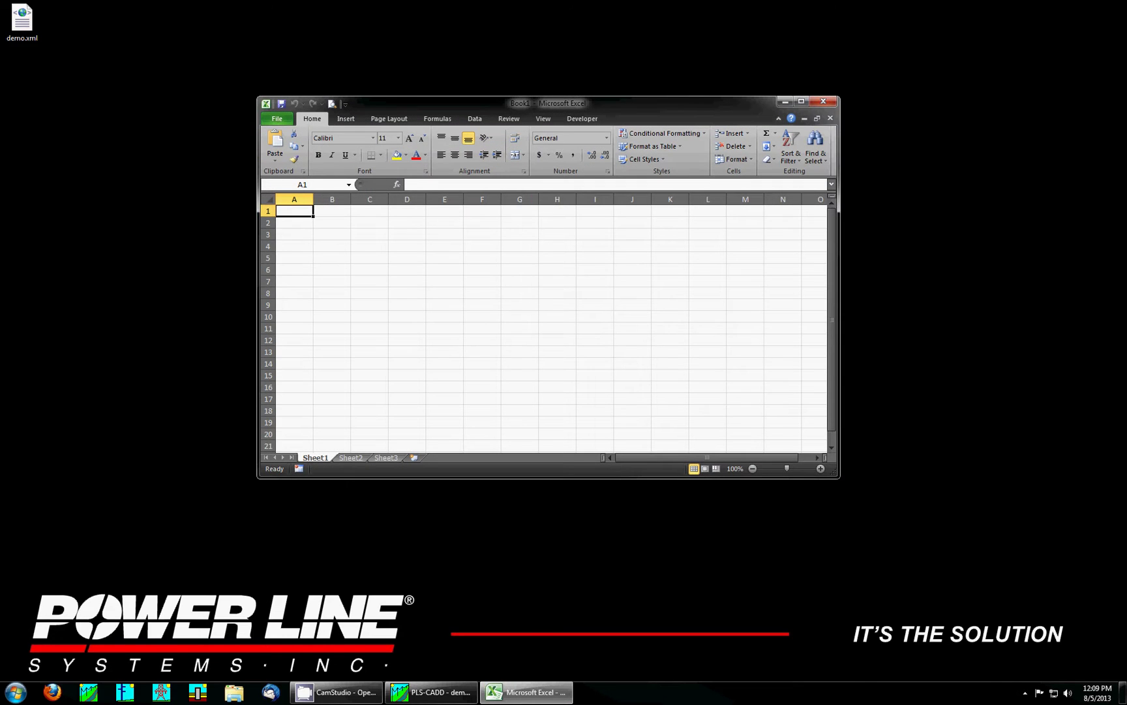
left_click_drag(25, 21, 329, 247)
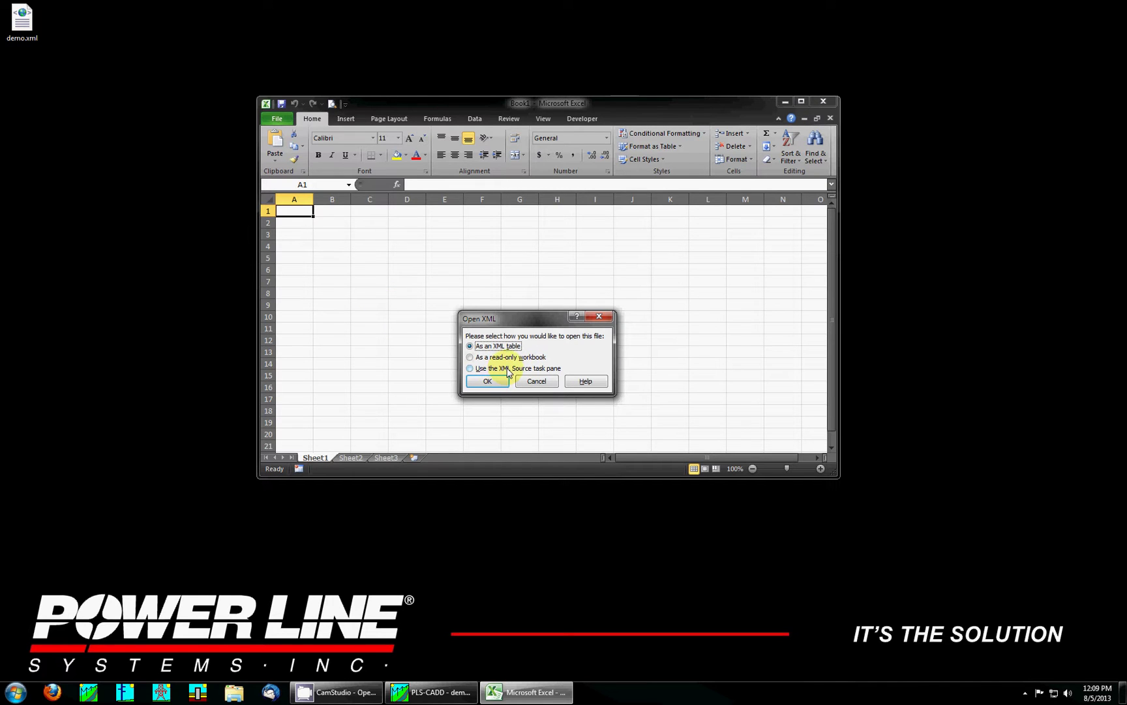
left_click(508, 370)
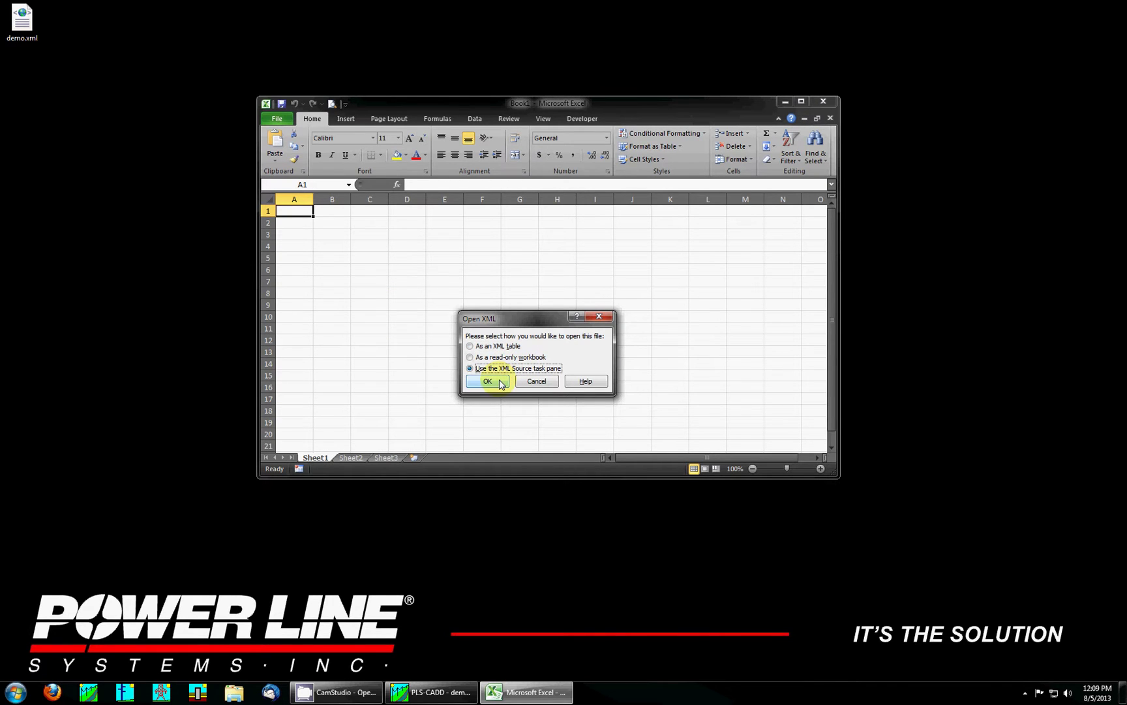
left_click(499, 381)
double_click(505, 101)
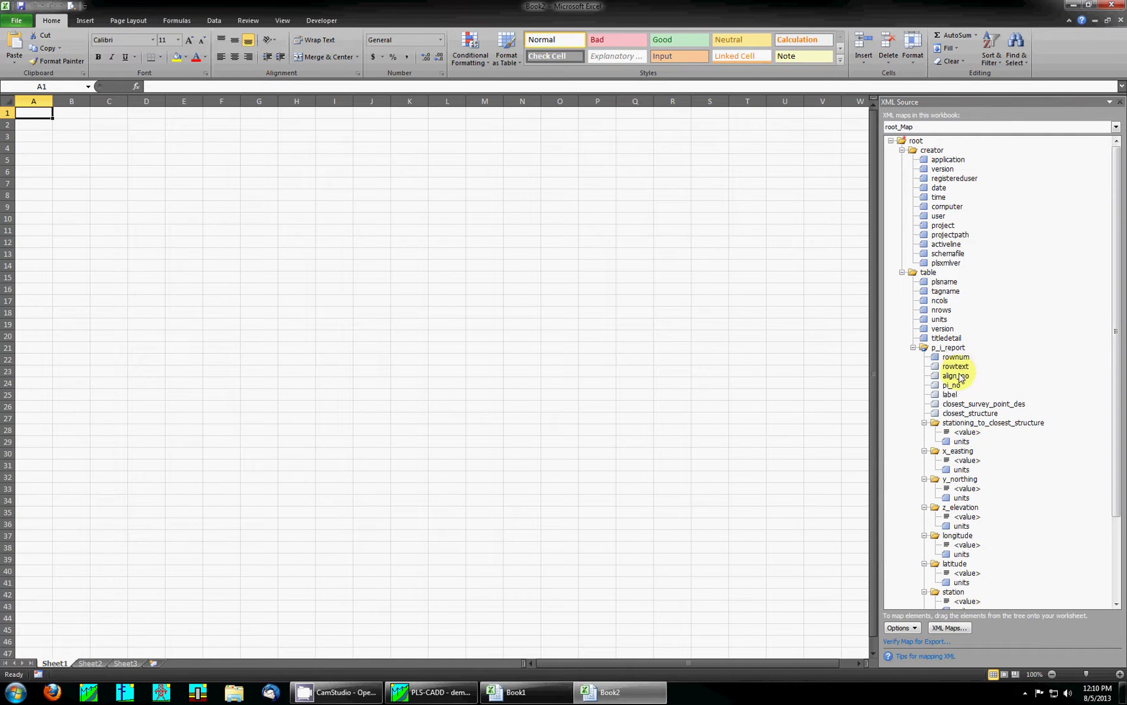
Map align_no, pi_no, y_northing and x_easting from the XML Source into cells A1–D1.
left_click_drag(956, 376, 33, 113)
left_click_drag(949, 385, 85, 111)
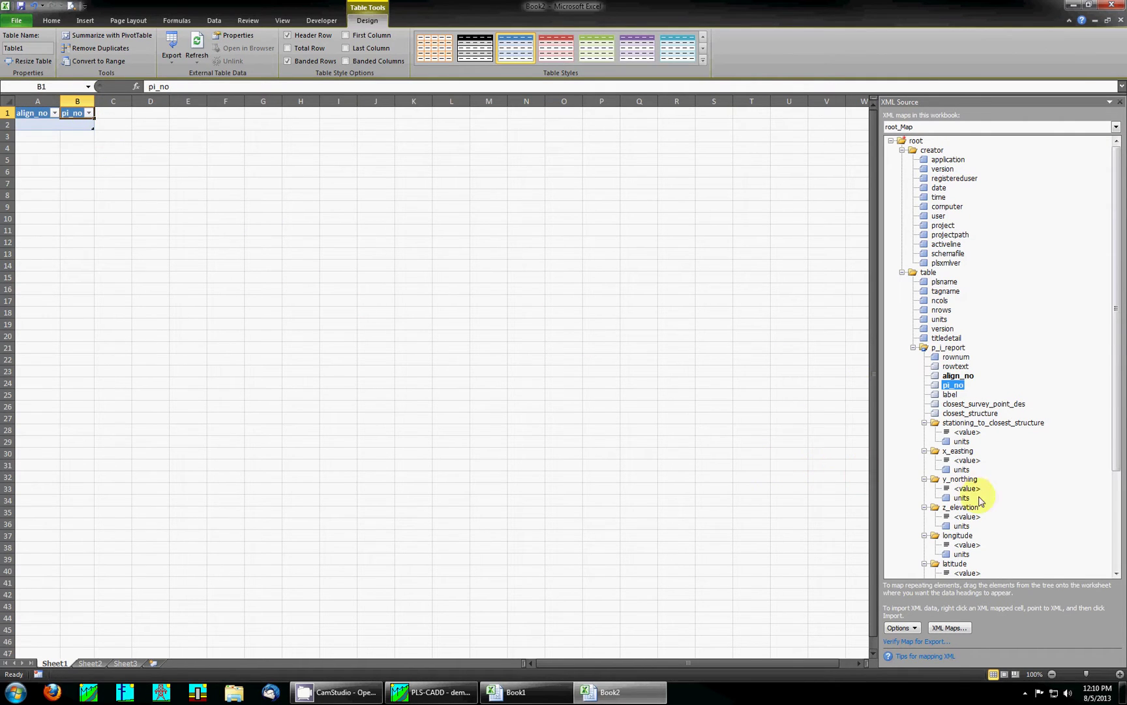
left_click_drag(972, 494, 110, 115)
left_click_drag(967, 459, 170, 109)
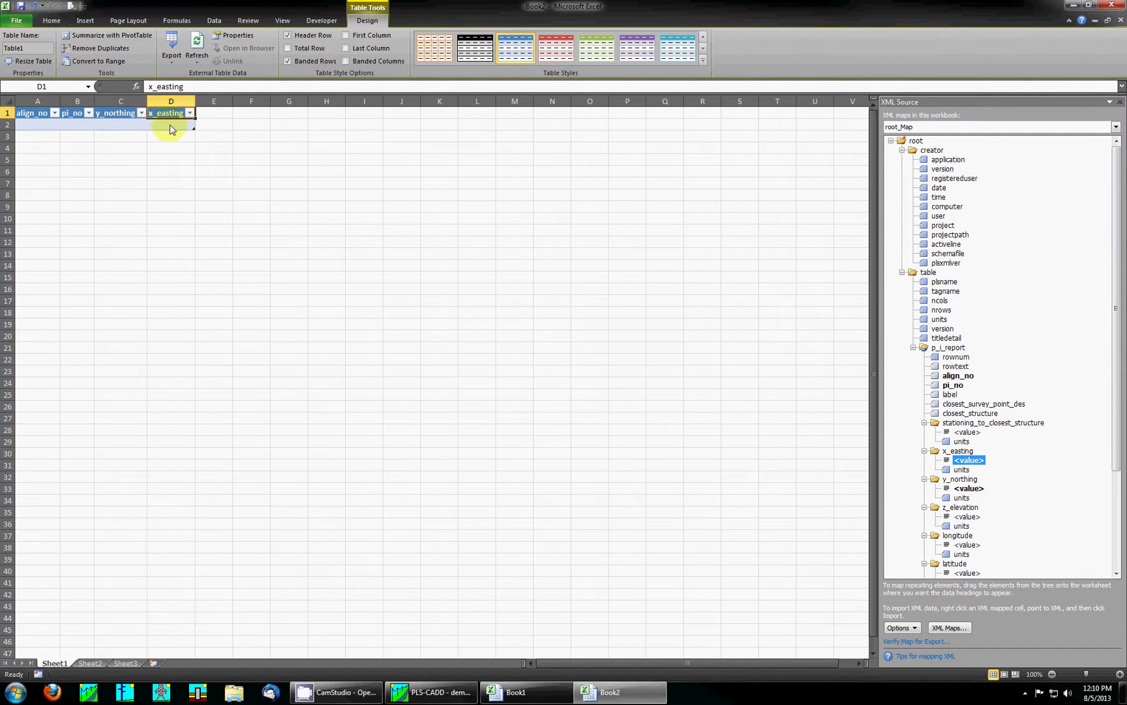
Use Data > Refresh All to import the four P.I. rows into the mapped table.
left_click(220, 19)
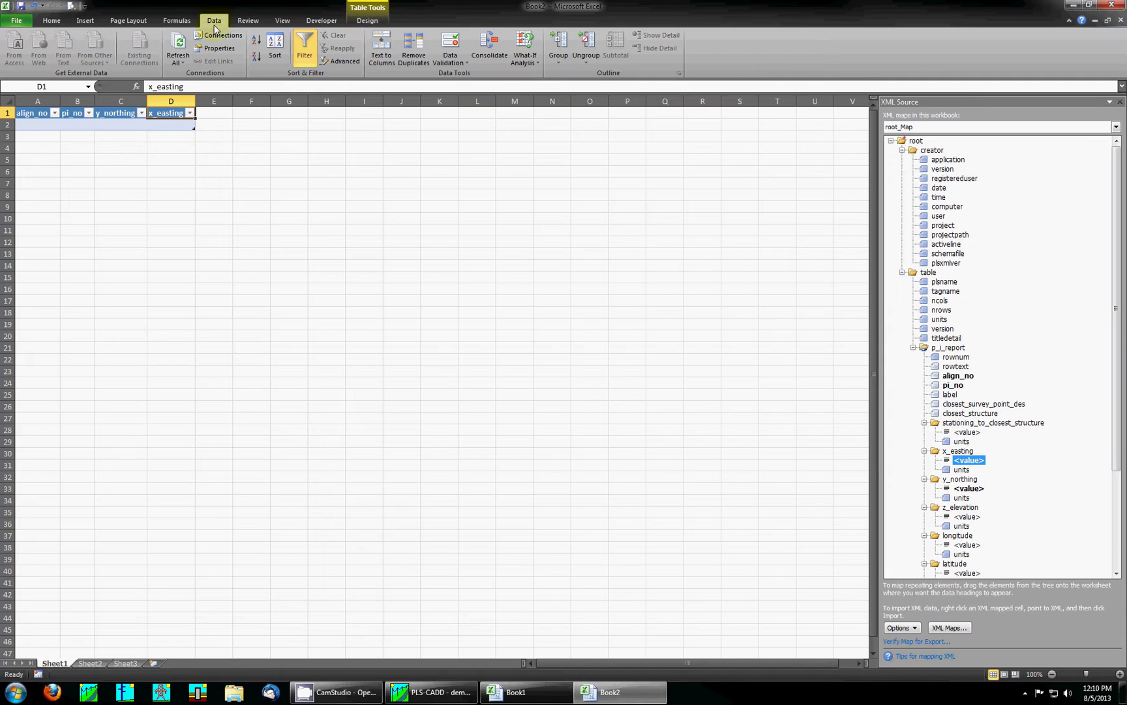
left_click(177, 43)
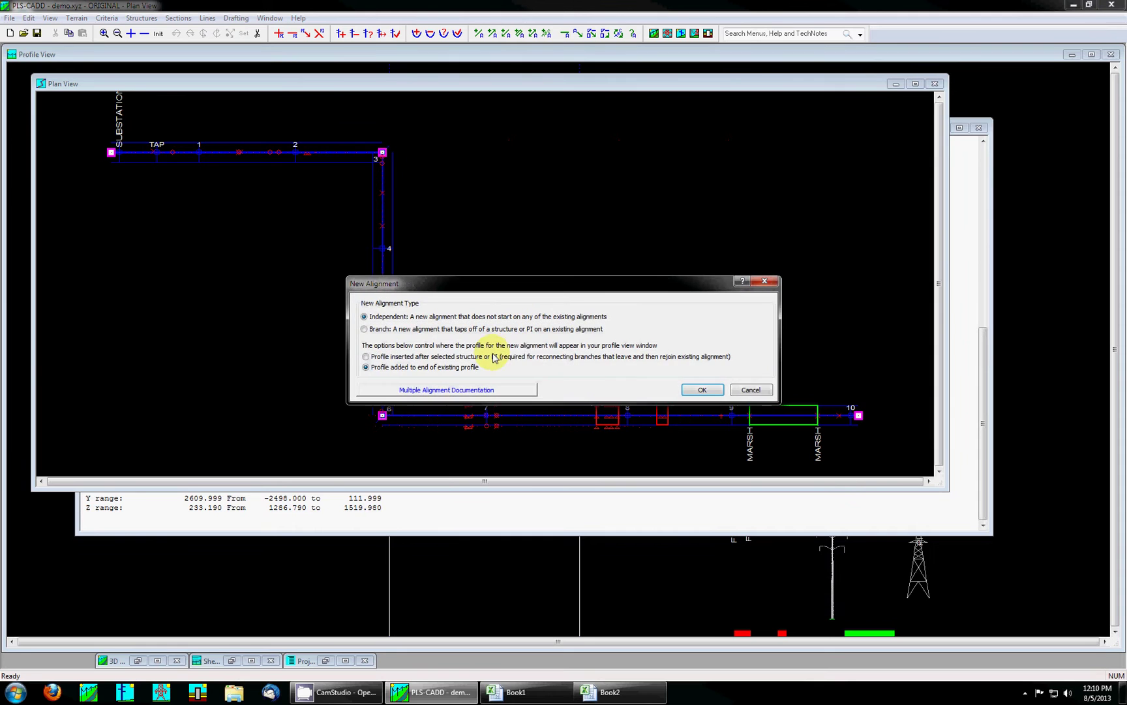
Create an independent alignment with two P.I.s placed in the Plan View.
left_click(692, 386)
left_click(526, 280)
left_click(712, 174)
key("Escape")
left_click(77, 19)
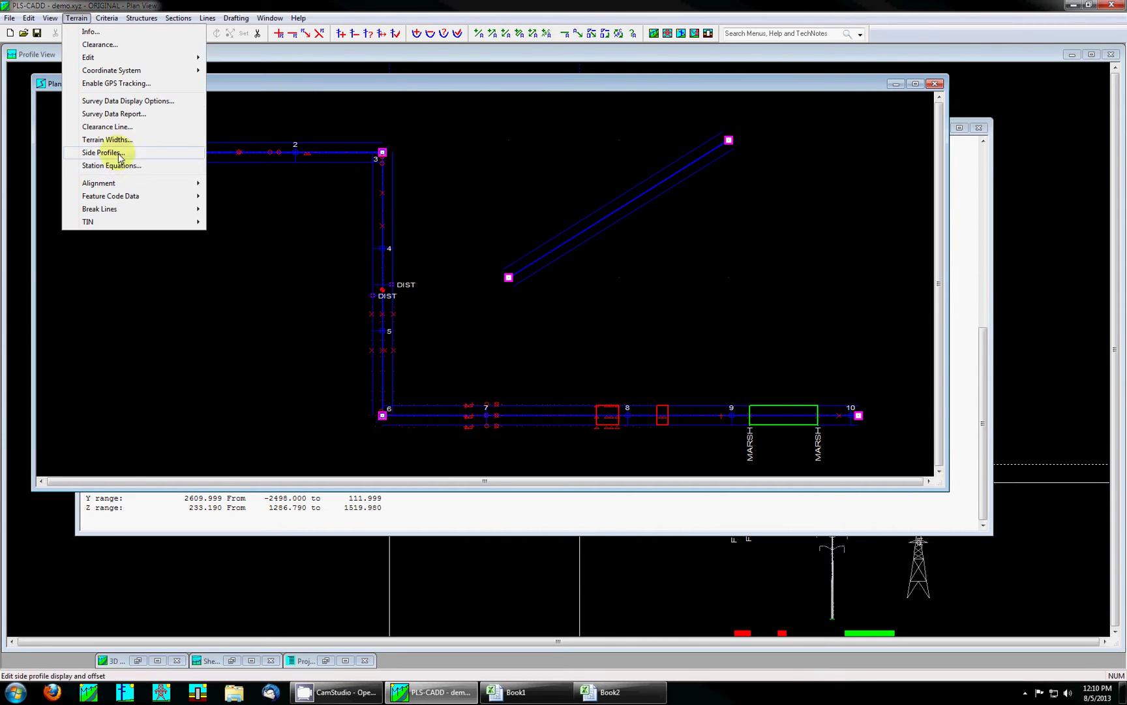
Re-export the updated P.I. Report over demo.xml on the Desktop, then minimize PLS-CADD.
mouse_move(139, 176)
left_click(343, 338)
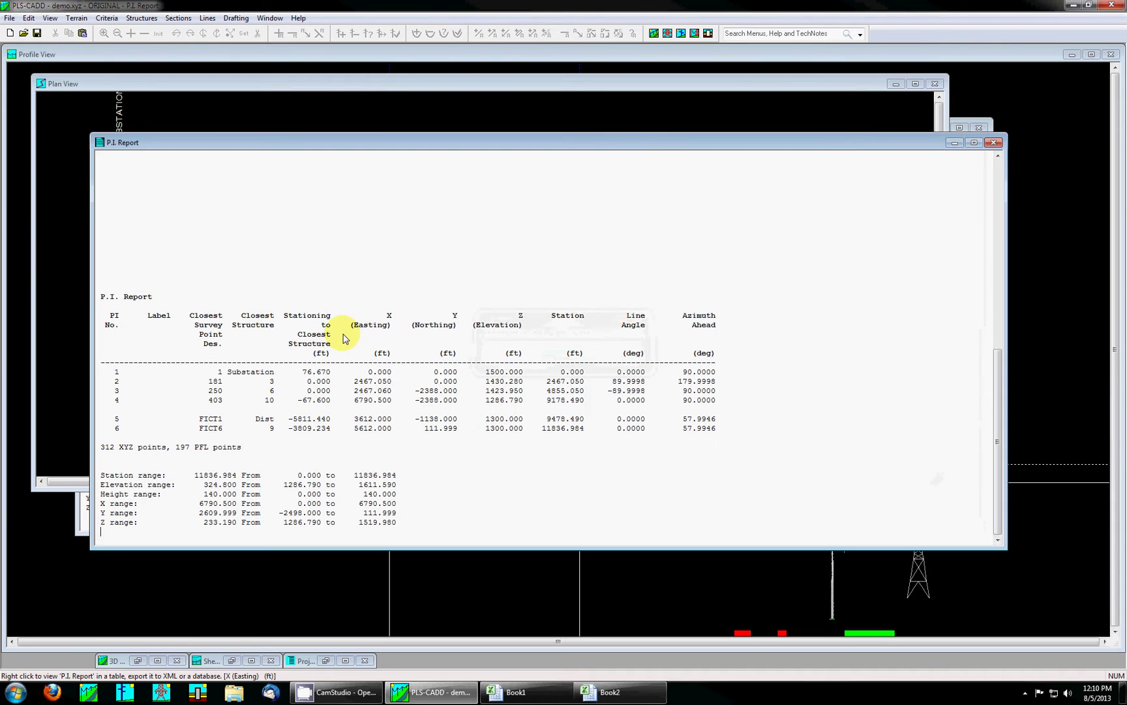
right_click(385, 372)
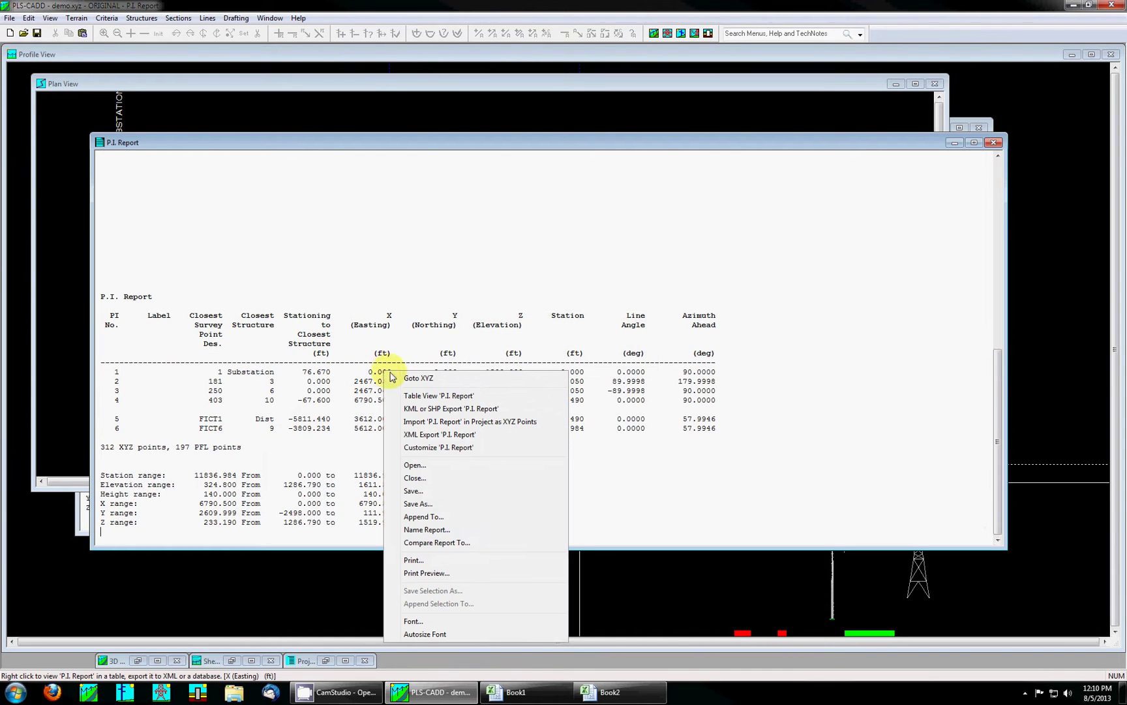
left_click(436, 434)
left_click(416, 256)
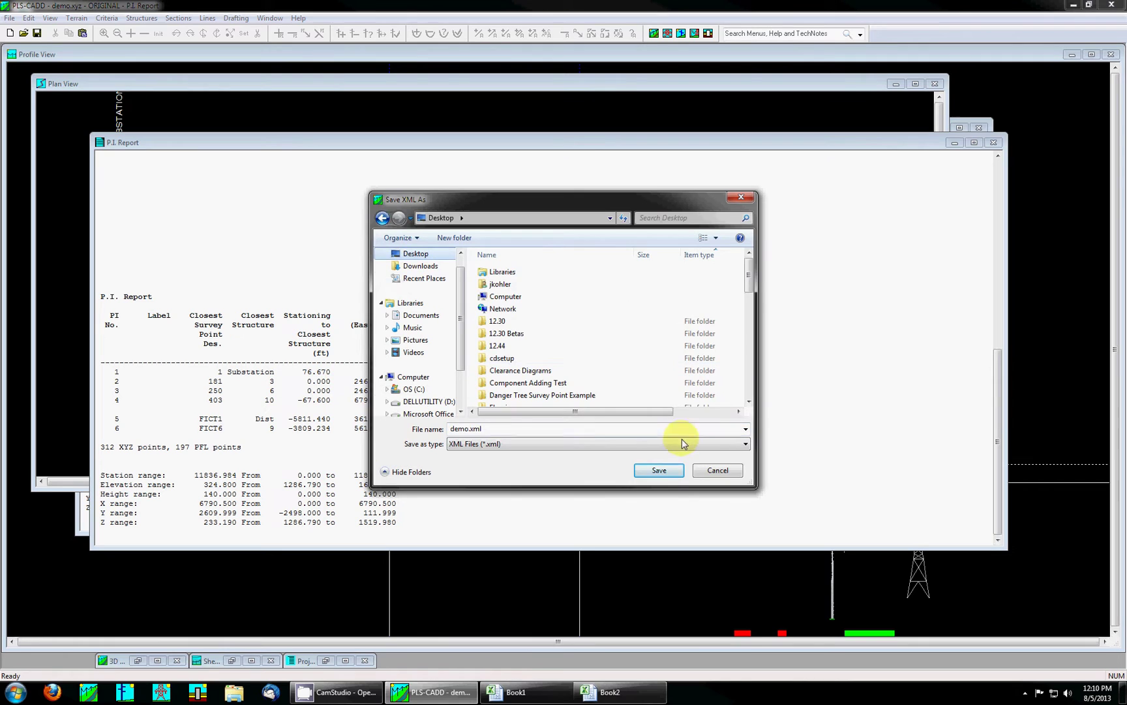
left_click(658, 468)
left_click(598, 350)
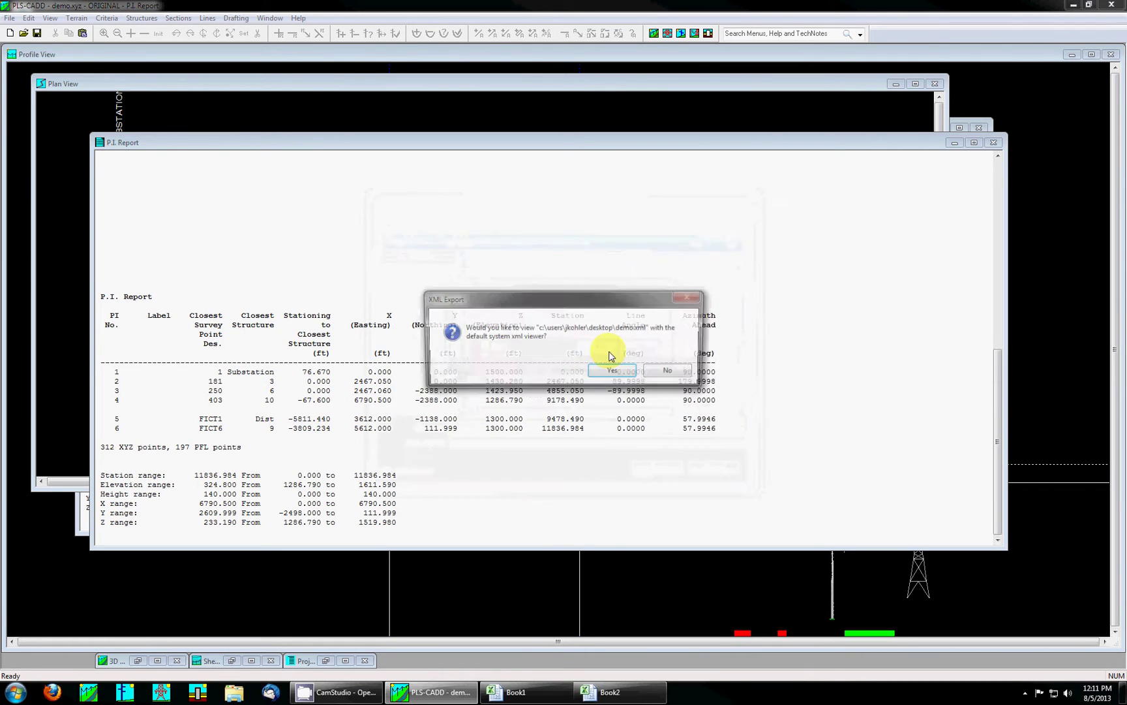
left_click(672, 370)
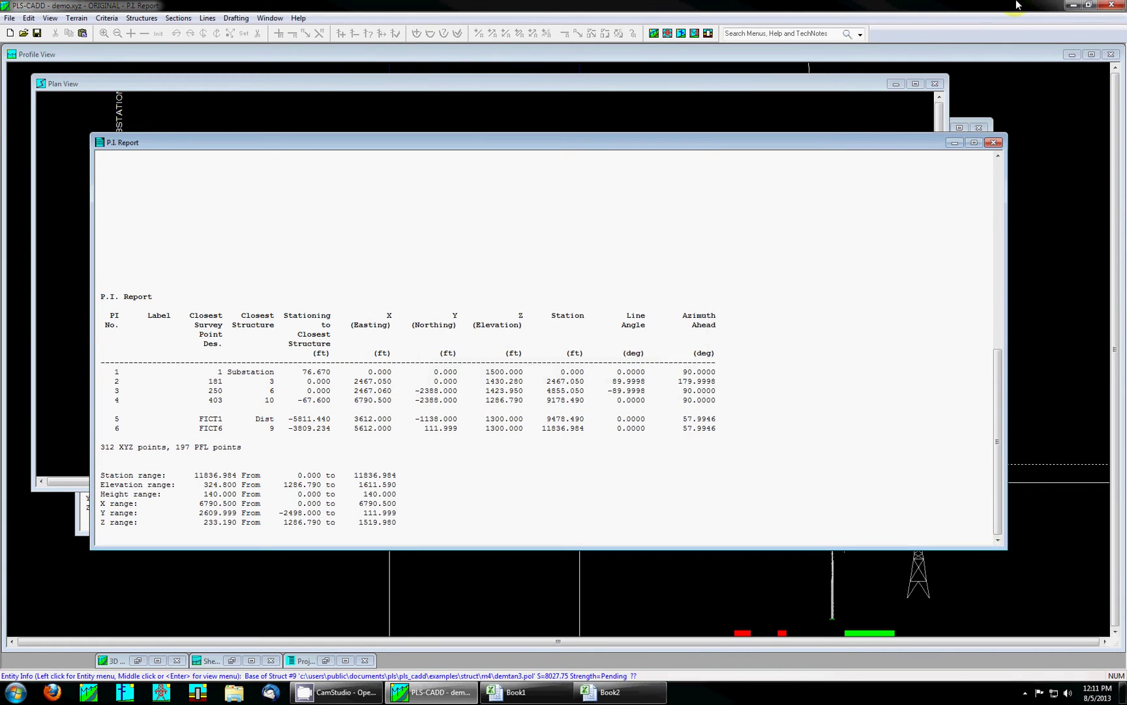
left_click(1070, 6)
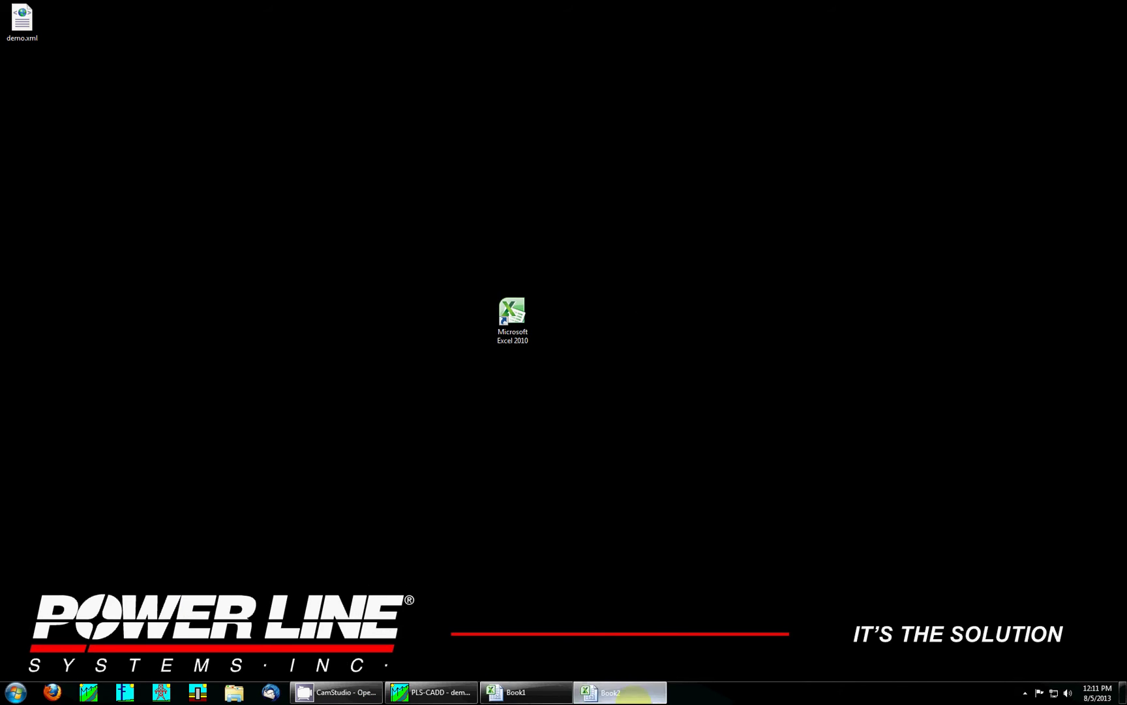
Restore Book2 and Refresh All so the table shows six P.I. rows.
left_click(632, 694)
left_click(173, 49)
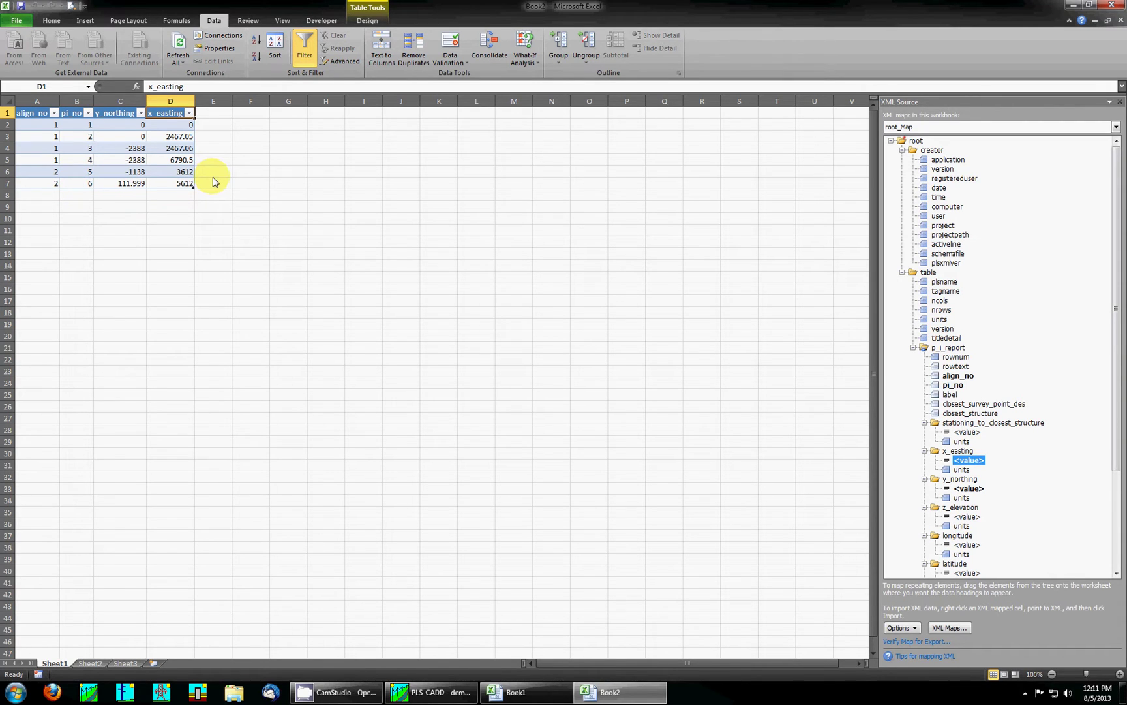
Close Book2 without saving and close the empty Excel window.
left_click(1103, 6)
left_click(563, 356)
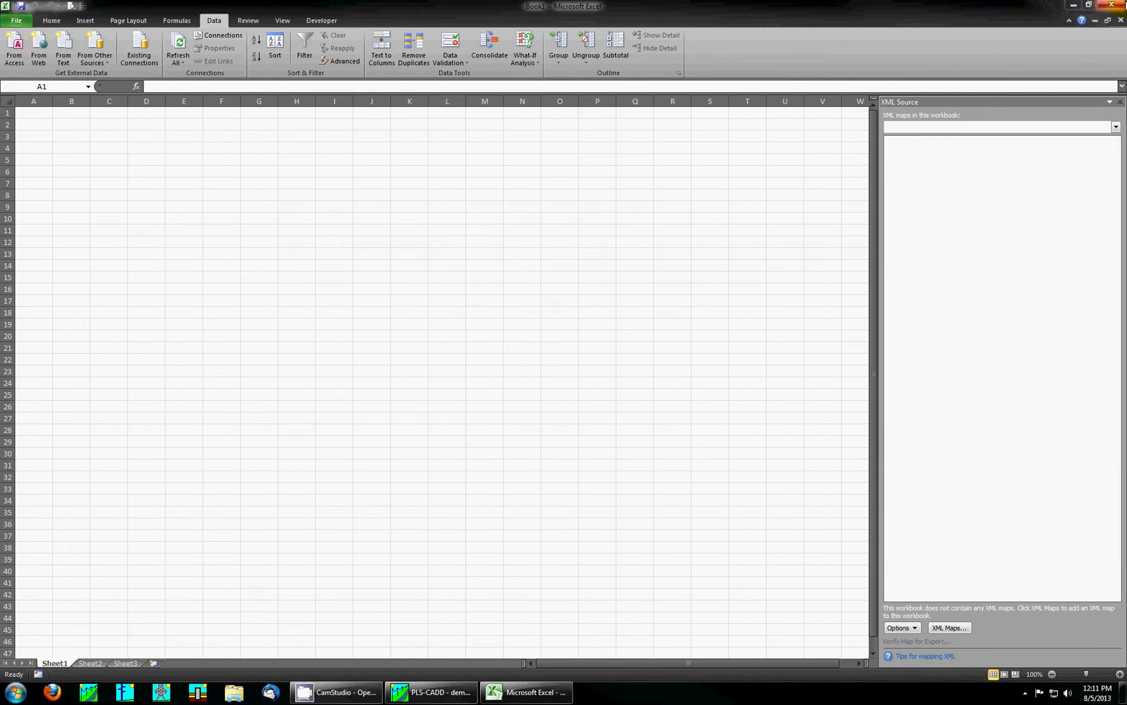
left_click(1111, 5)
Relaunch Excel and open demo.xml as an XML table in a maximized Book2.
left_click(514, 320)
double_click(514, 319)
double_click(383, 4)
left_click_drag(21, 19, 360, 277)
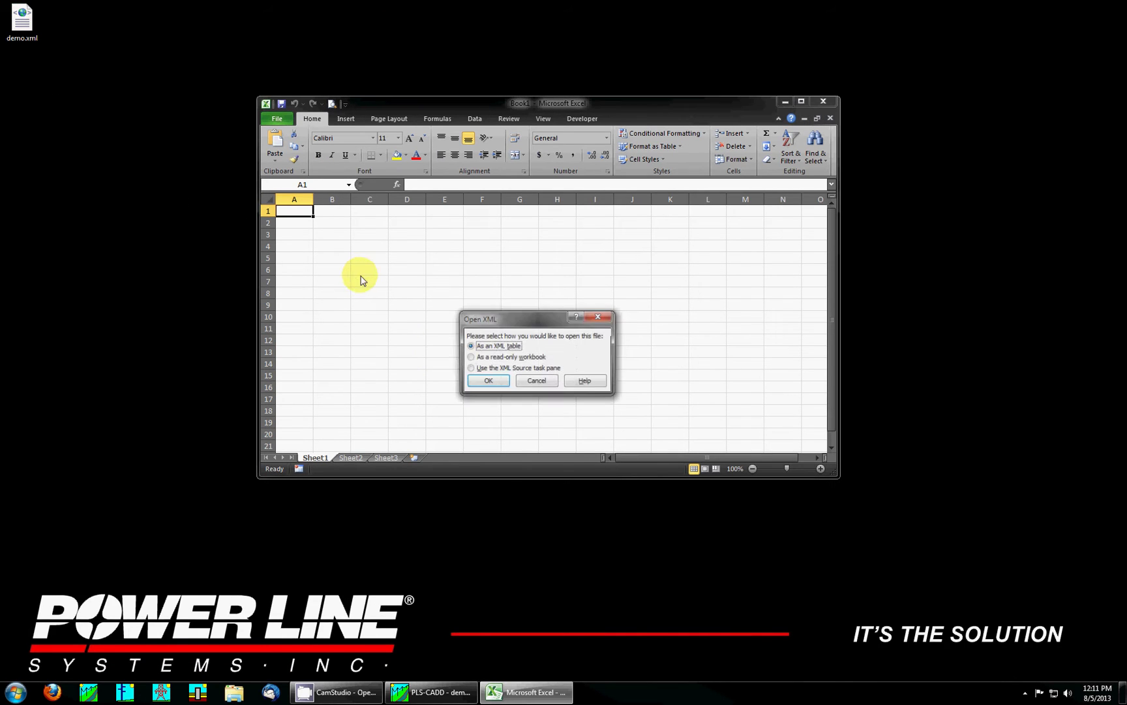
left_click(489, 383)
double_click(464, 101)
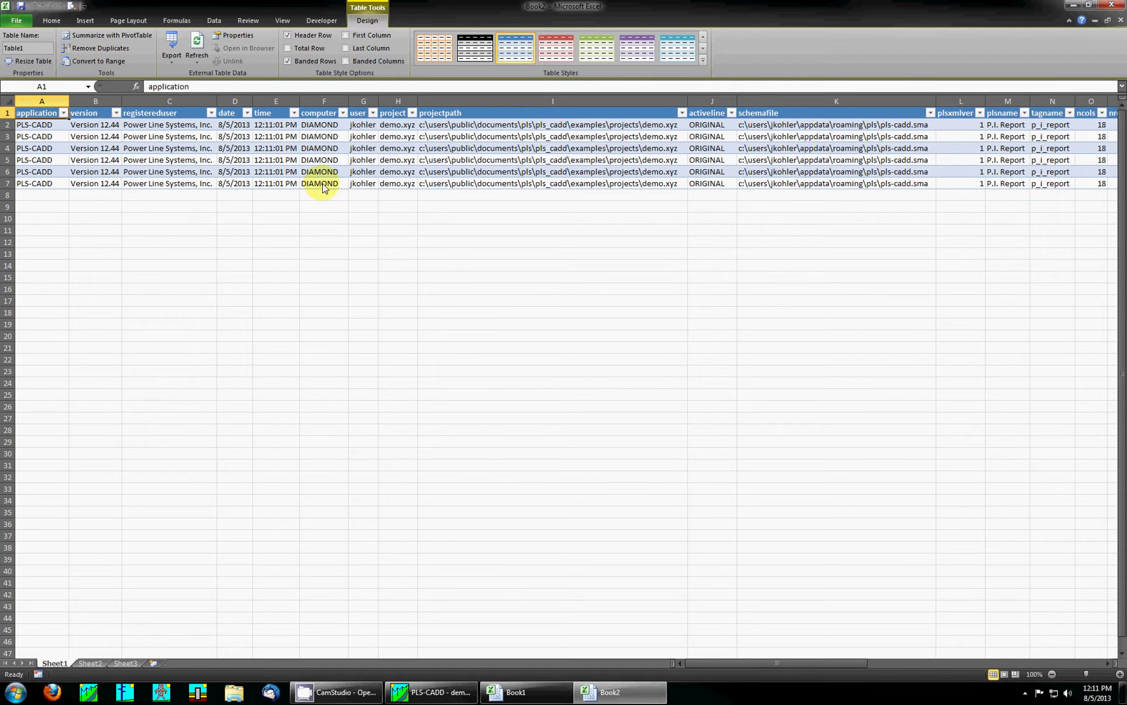
Select cells F7 to I7, then close Book2 to raise the save prompt.
left_click_drag(322, 185, 433, 184)
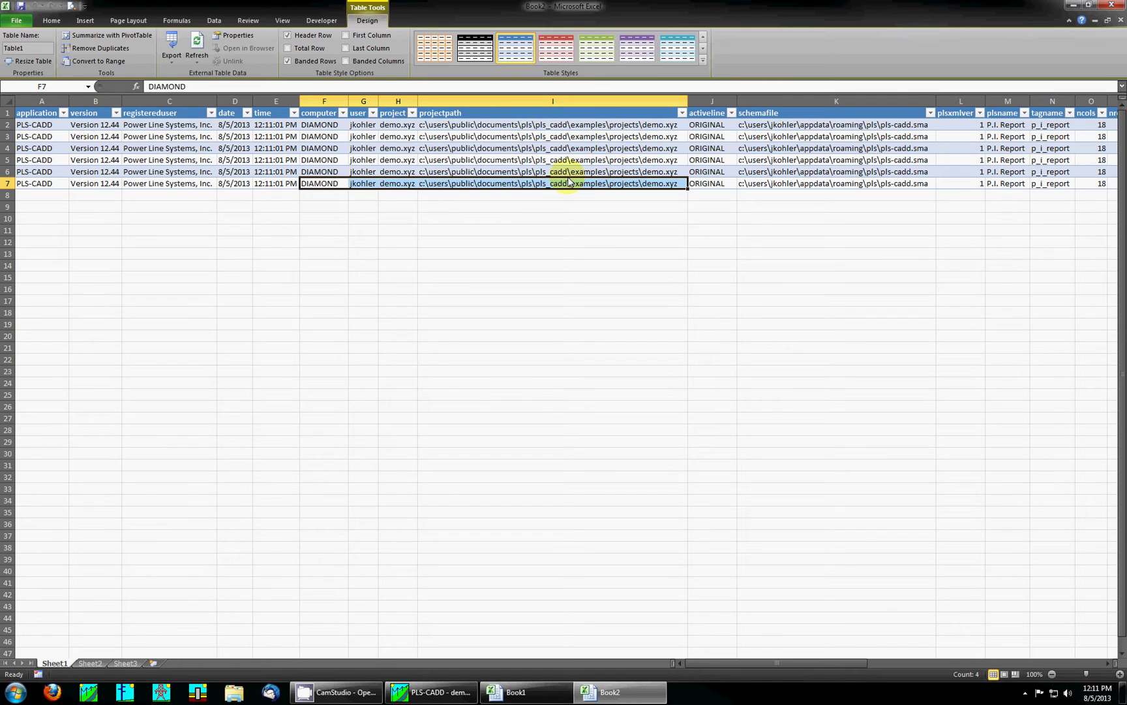
left_click(1111, 6)
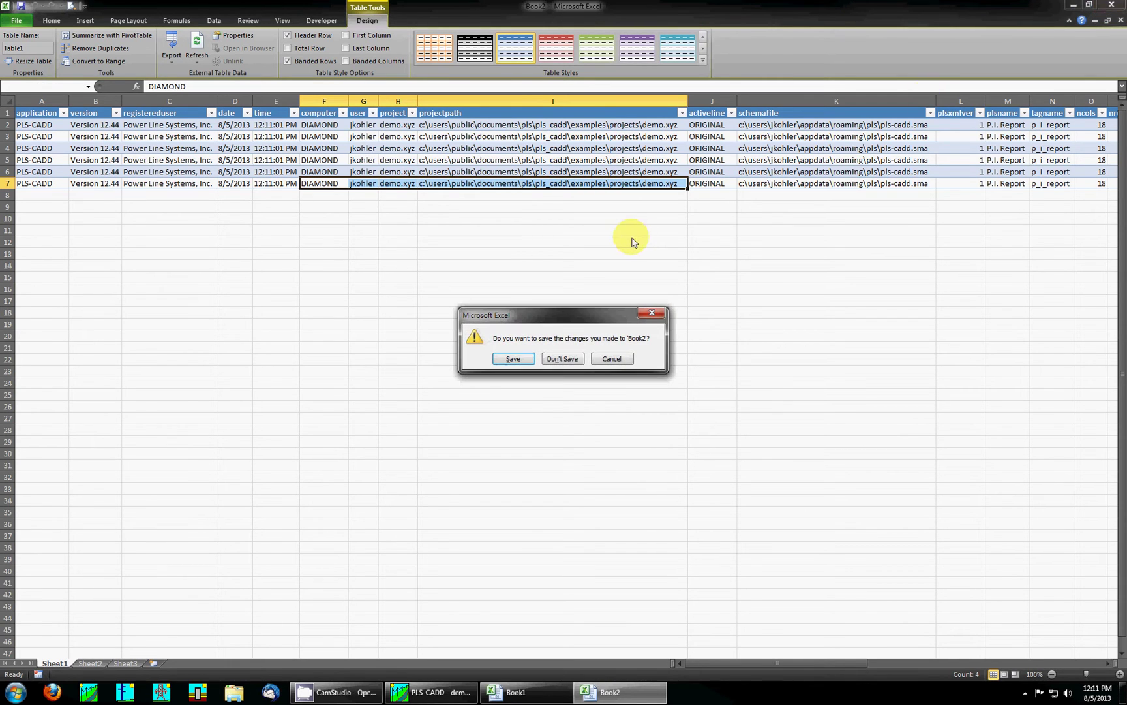
Back in PLS-CADD, open the P.I. Report's Simple Customizations column settings.
left_click(434, 691)
right_click(372, 356)
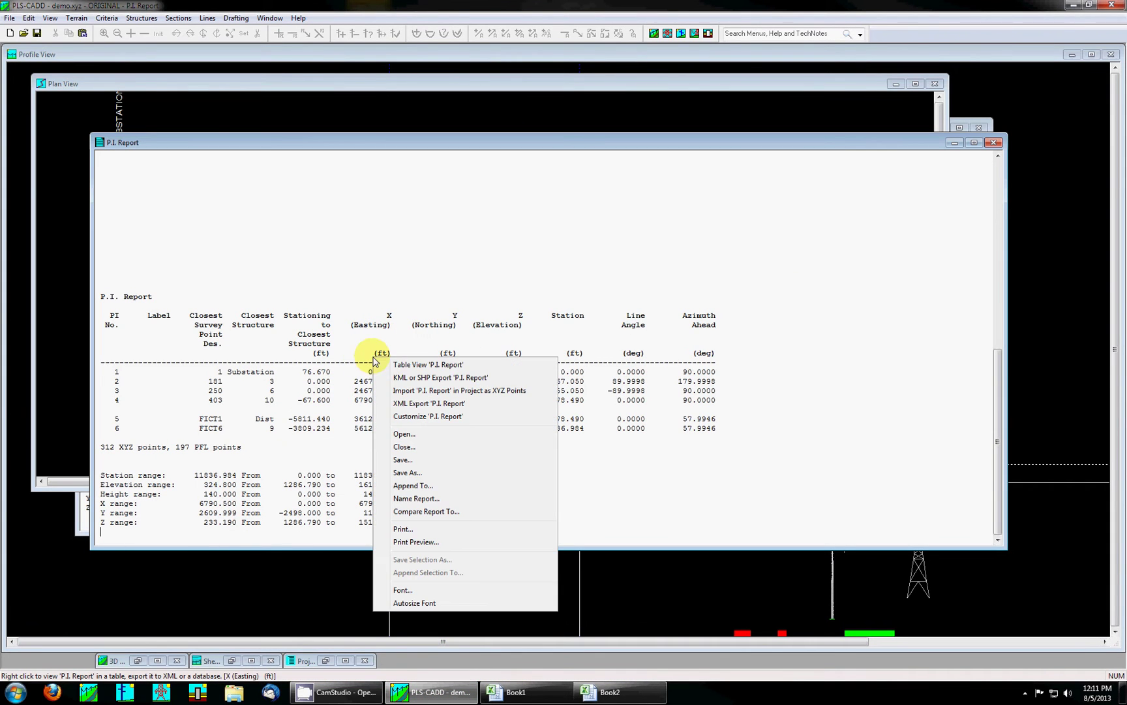
left_click(428, 416)
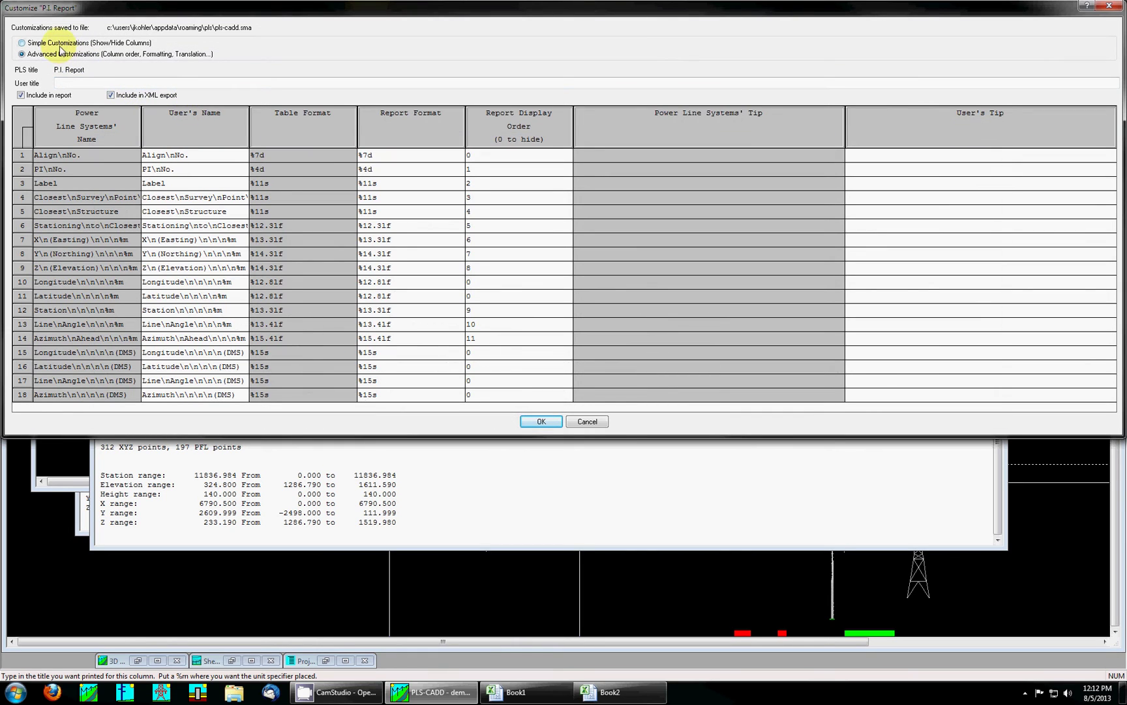
left_click(60, 43)
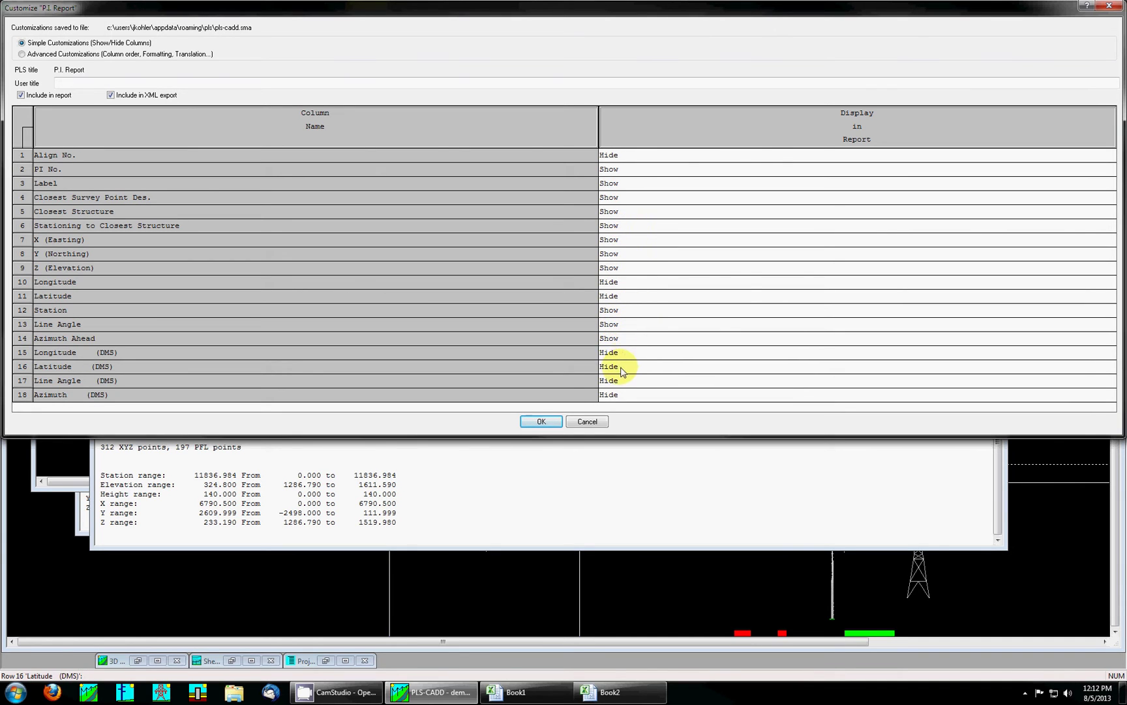
Set Longitude (DMS) in row 15 to Show and close the customization window.
left_click(632, 353)
left_click(632, 352)
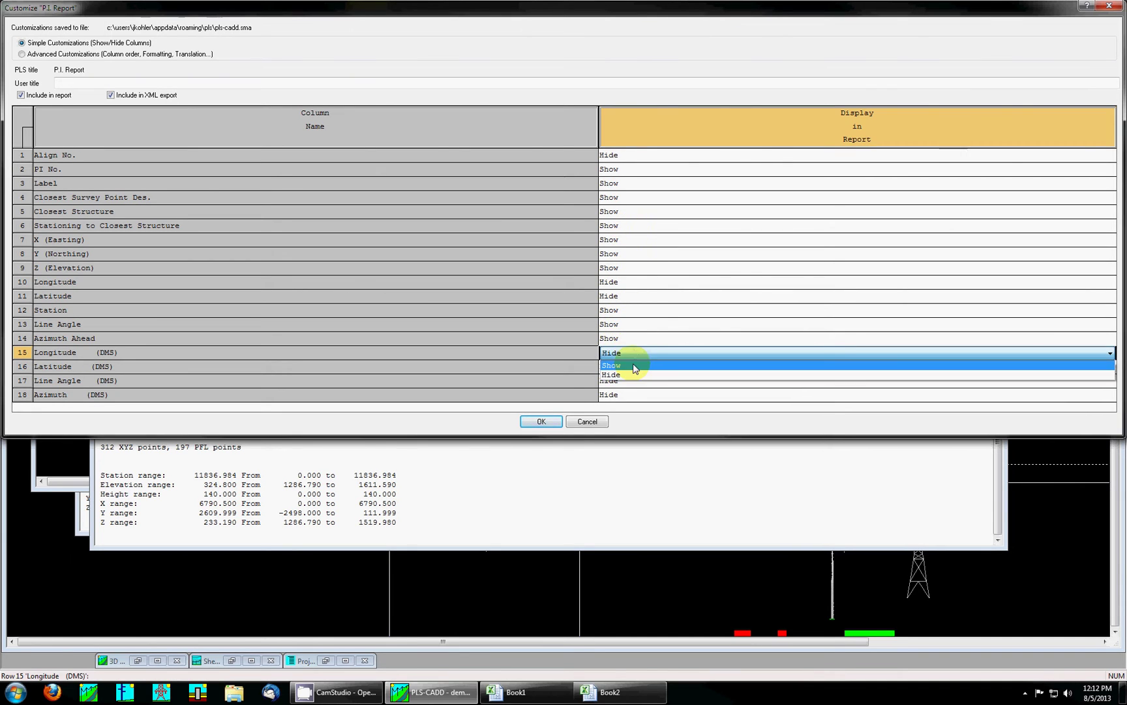
left_click(629, 367)
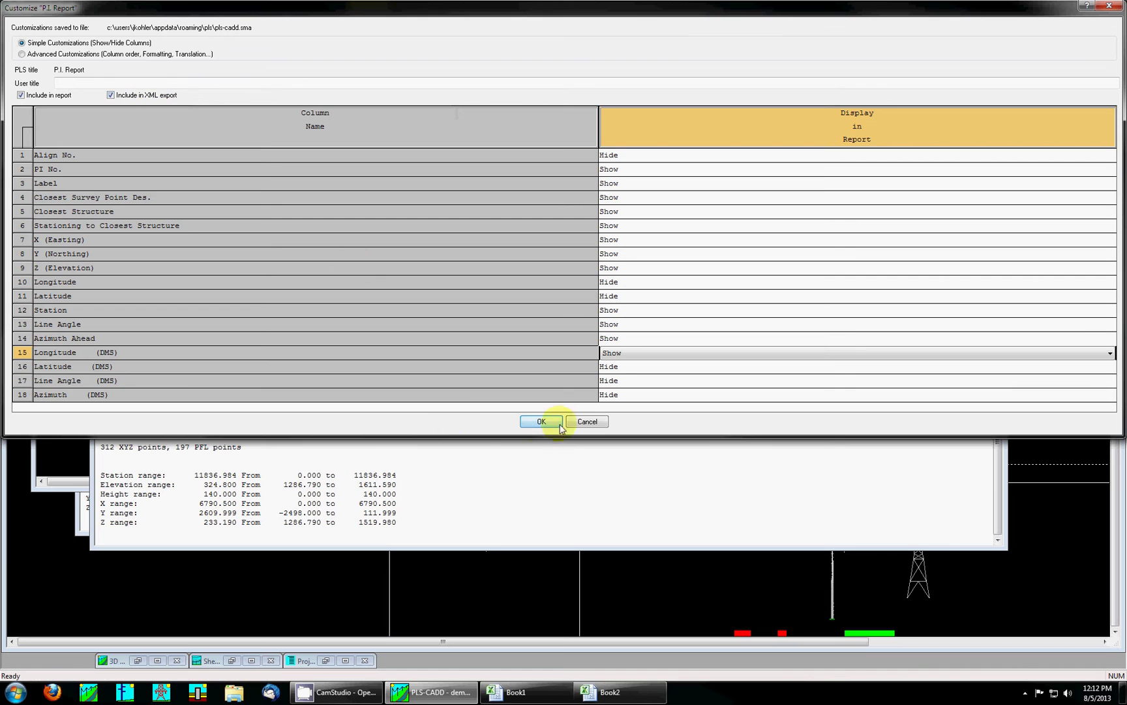
left_click(586, 421)
left_click(208, 18)
Open the Line Summary Report from Lines > Reports and display its XML Export submenu.
mouse_move(225, 31)
left_click(404, 141)
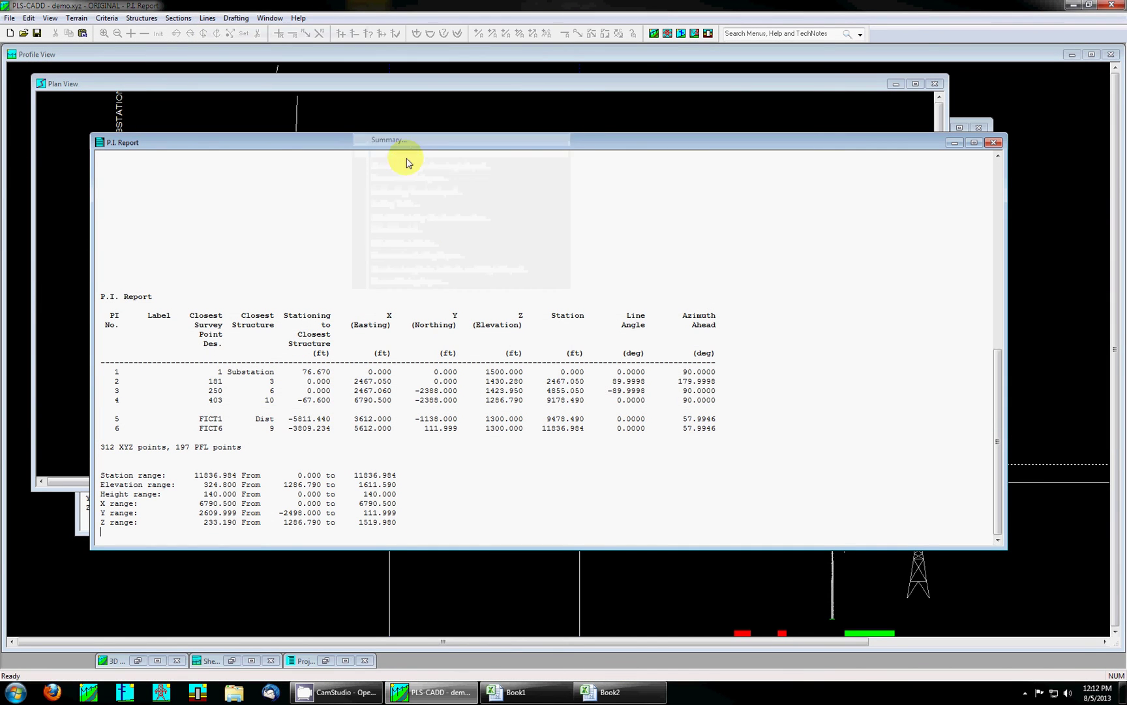
scroll(468, 430, "down", 20)
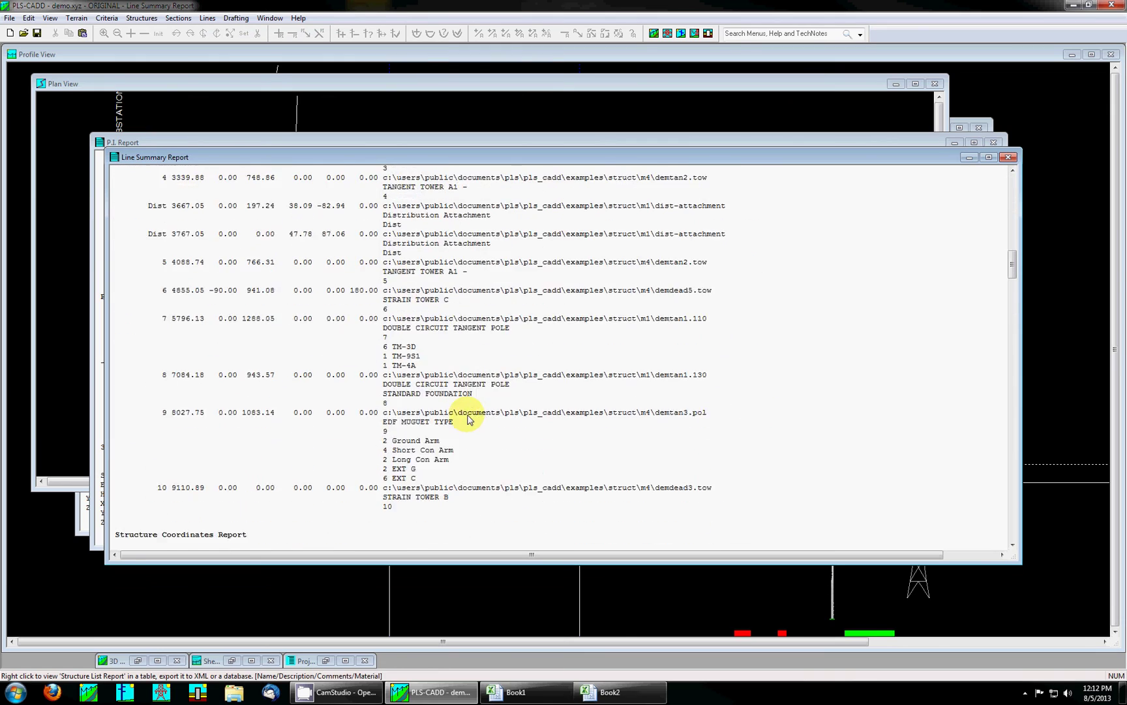
scroll(467, 424, "up", 10)
right_click(468, 418)
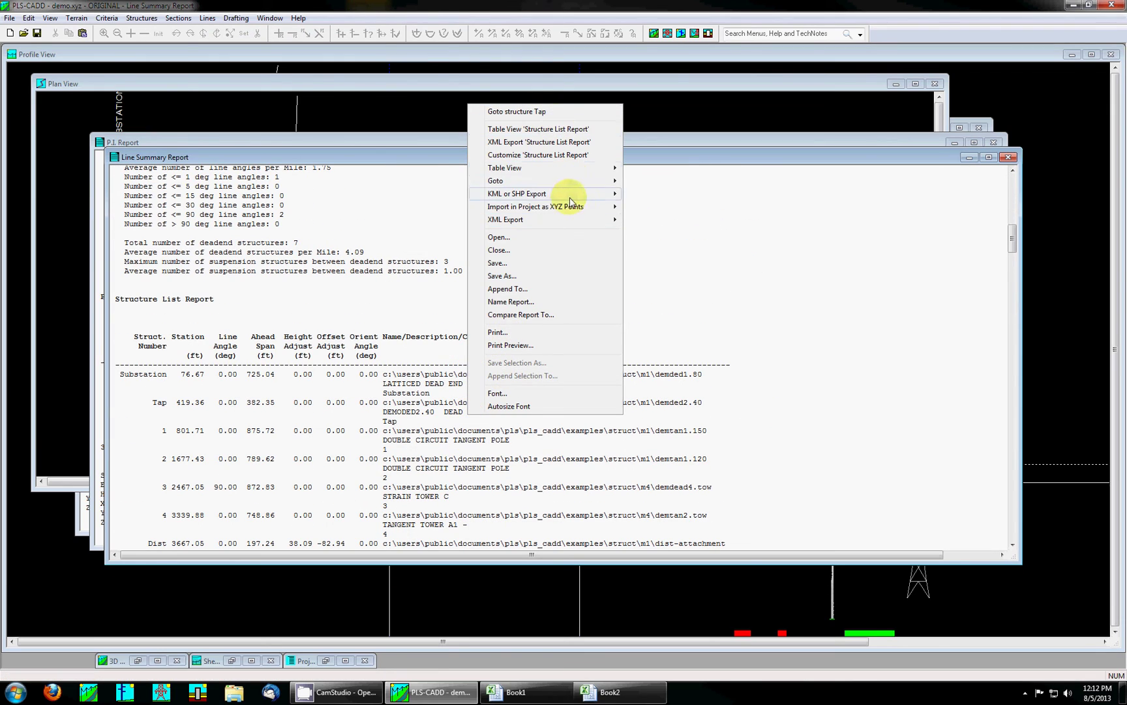
mouse_move(570, 220)
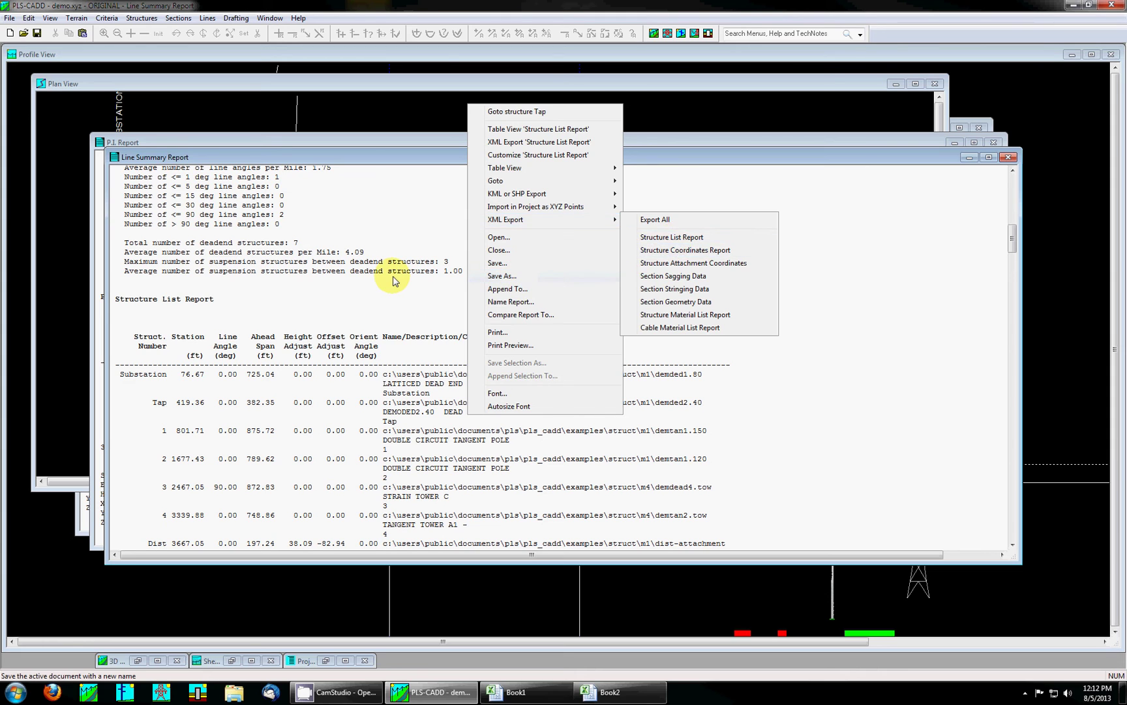
Export the project as XML to demo.xml on the Desktop, replacing the existing file.
key("Escape")
key("Escape")
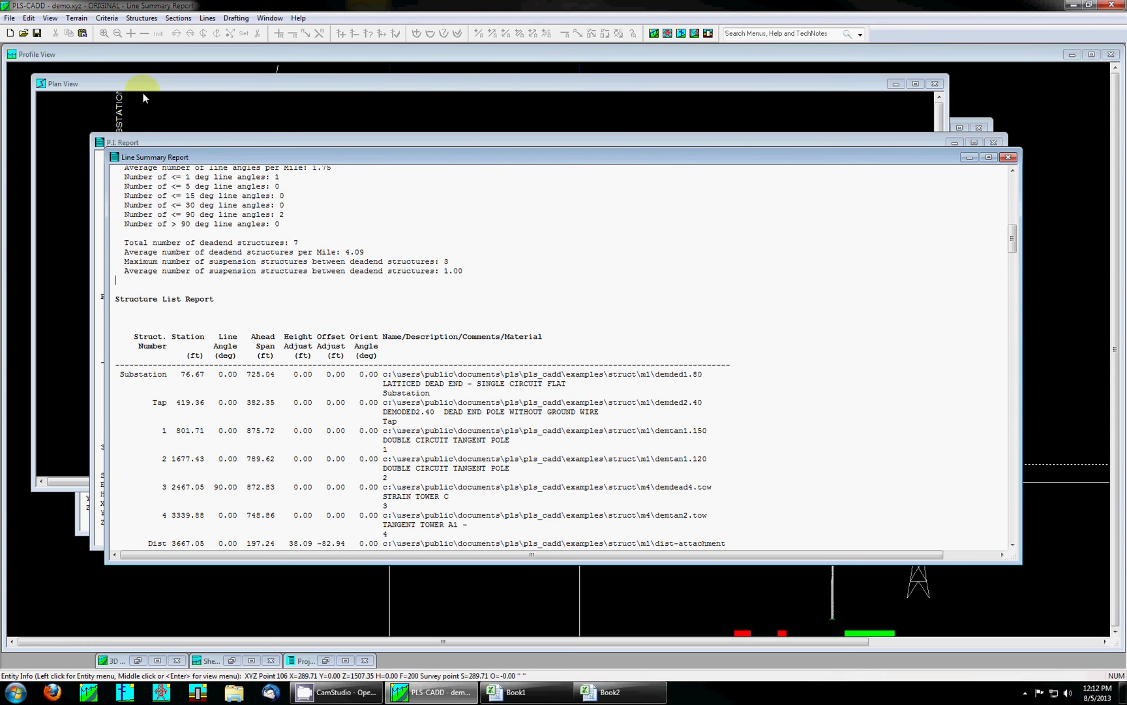
left_click(10, 18)
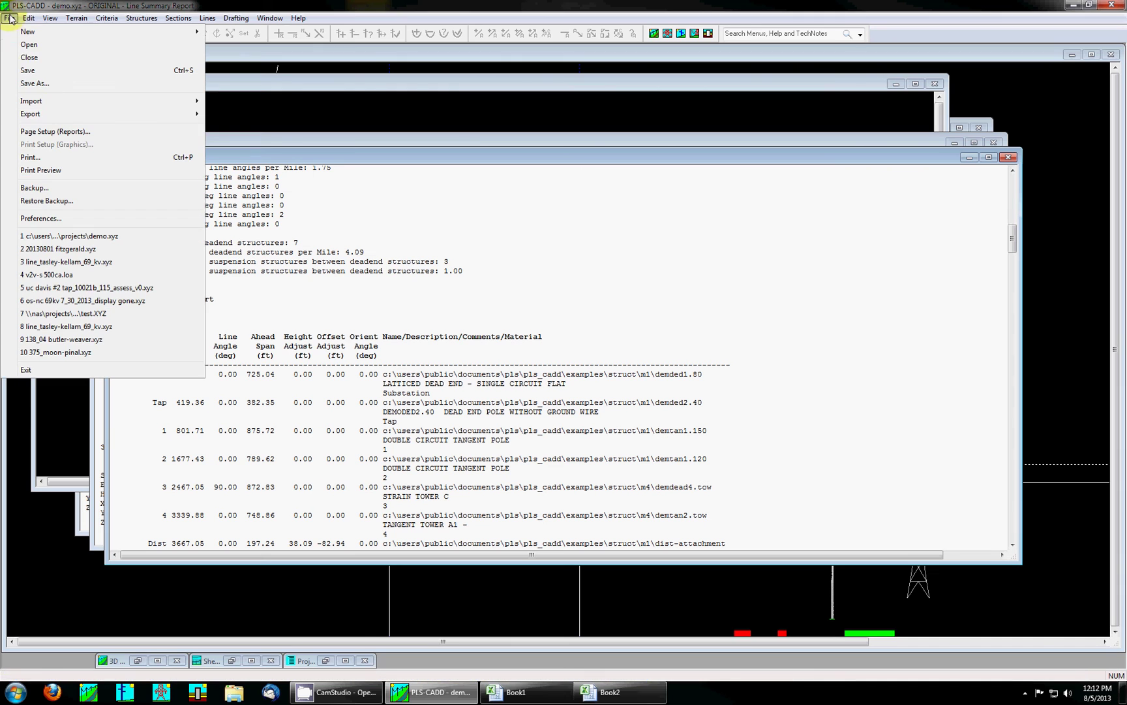
mouse_move(59, 112)
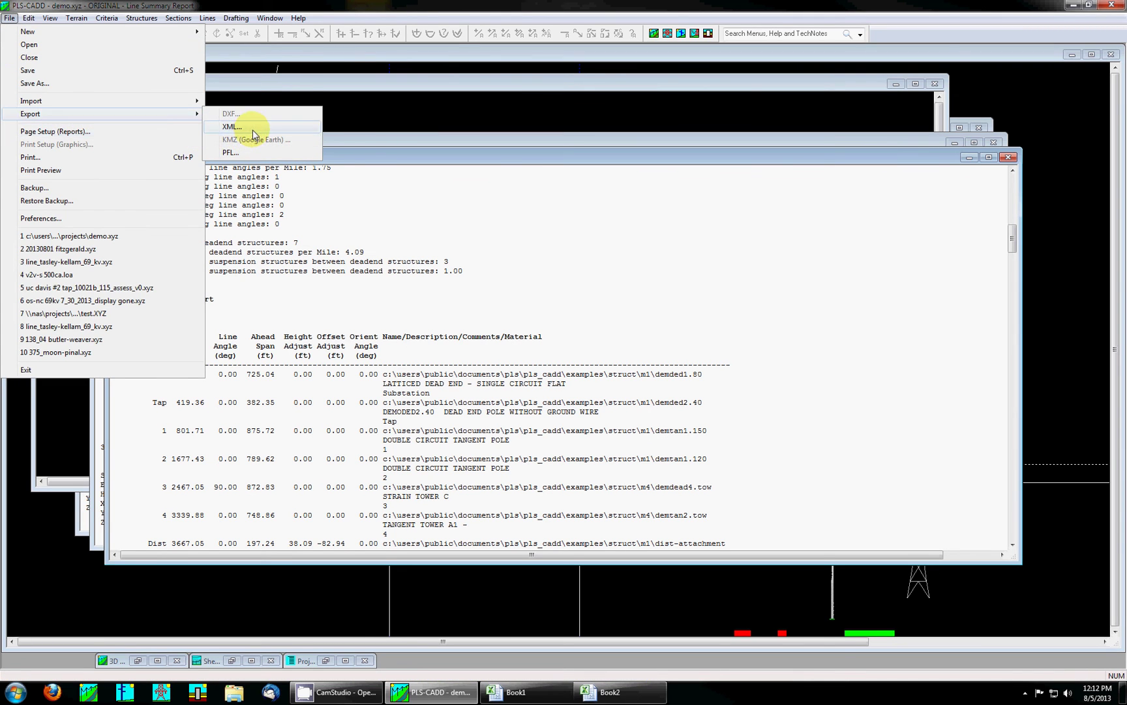
left_click(231, 126)
left_click(437, 261)
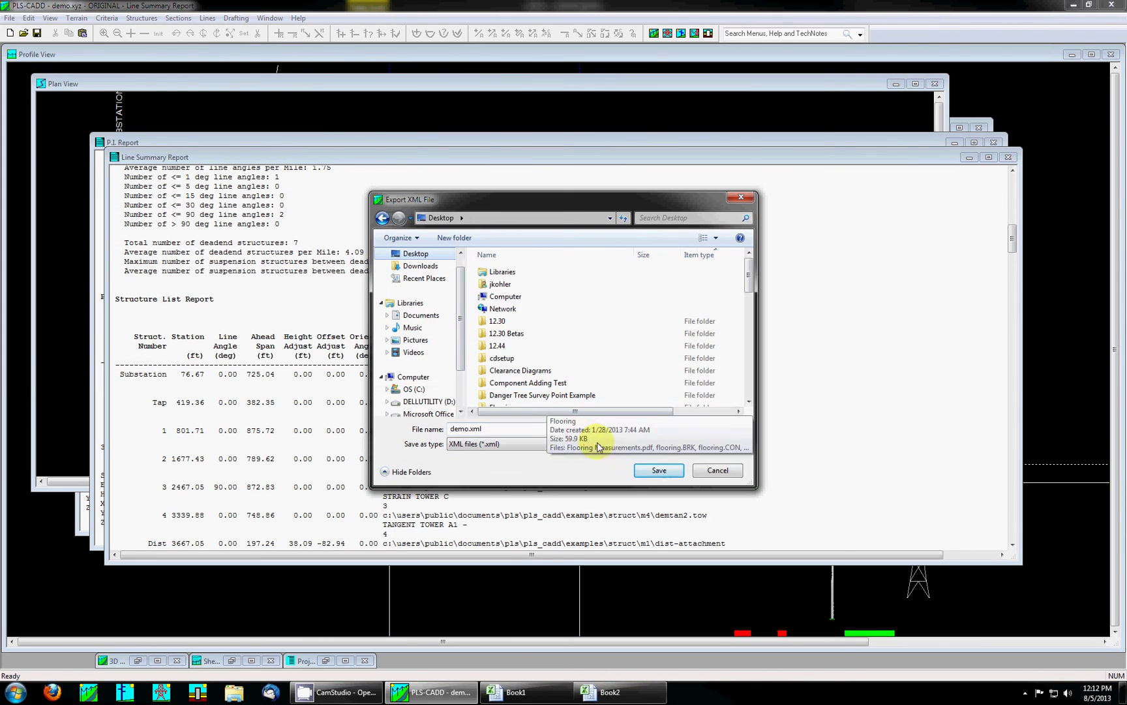
left_click(658, 471)
left_click(599, 348)
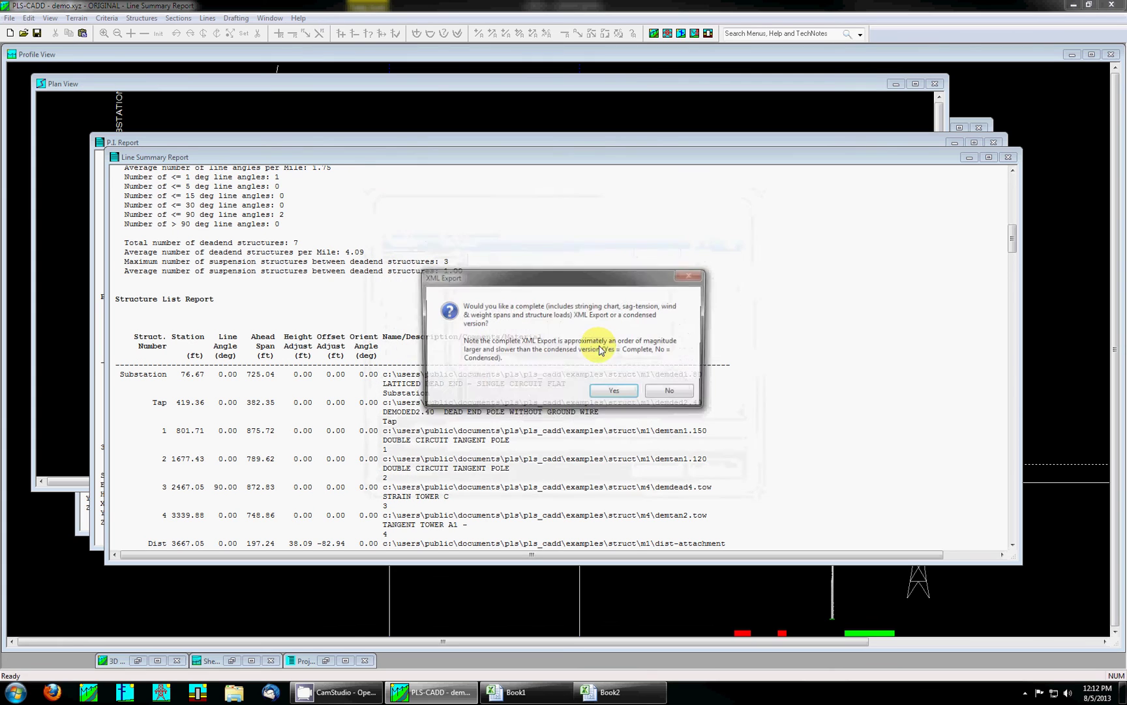